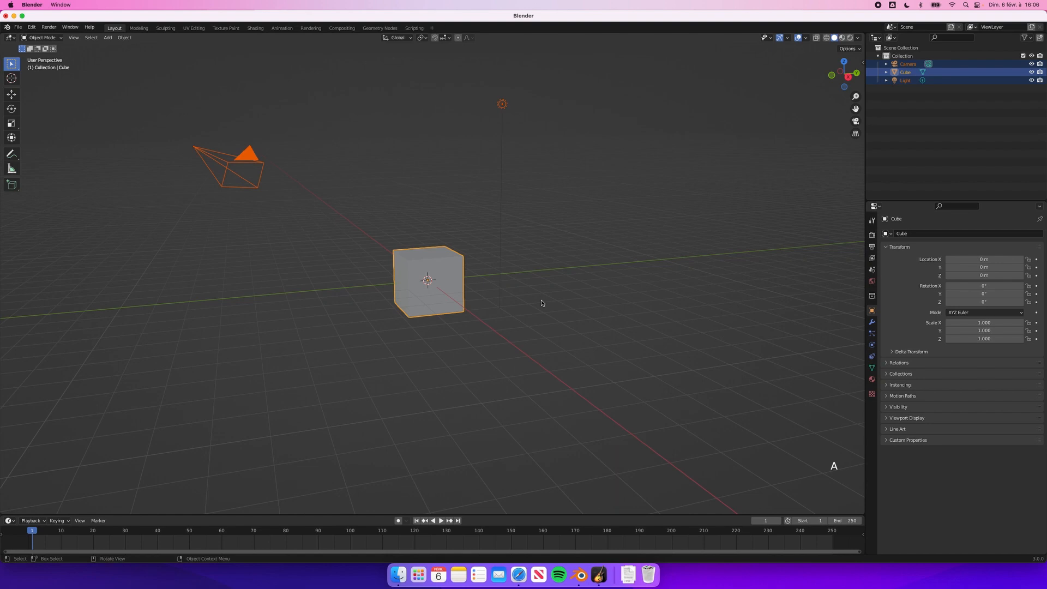
# Delete all the default objects from the scene
pyautogui.press('x')
pyautogui.click(527, 301)
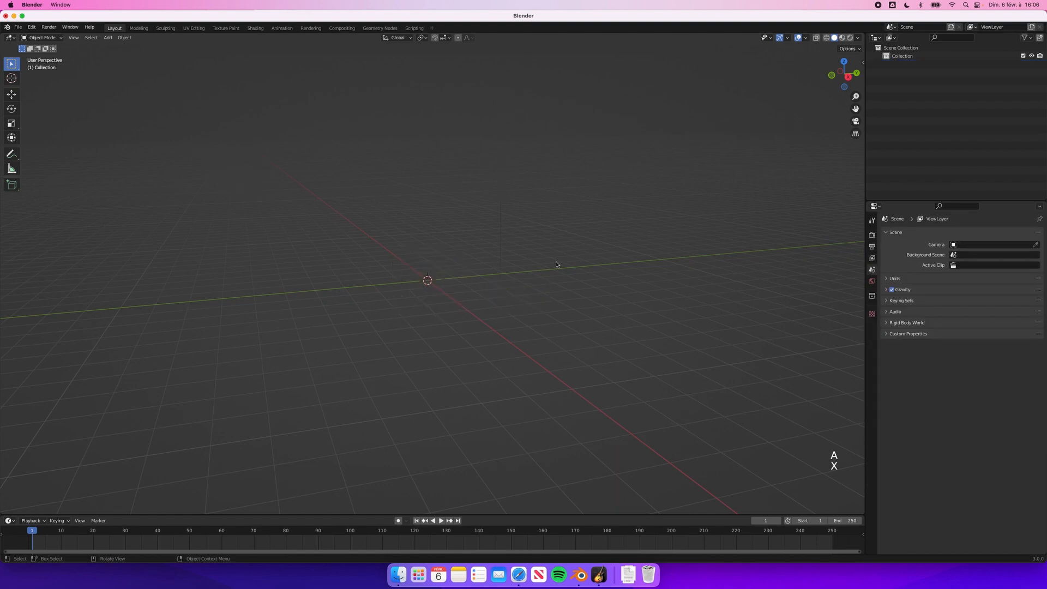
# Add a mesh plane at the origin and scale it uniformly to about 8.19
pyautogui.hscroll(-5, 557, 264)
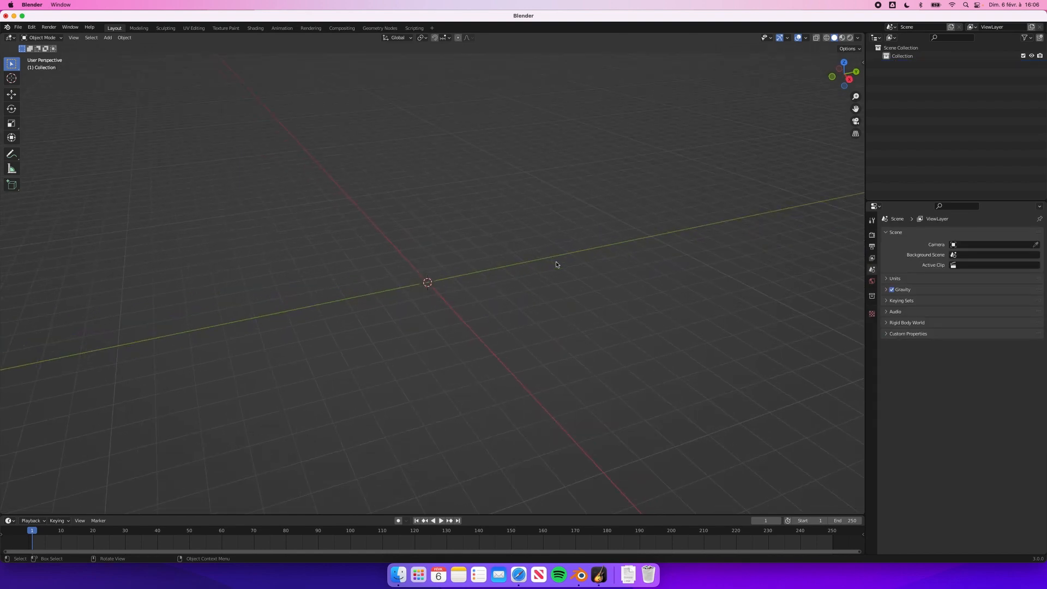
pyautogui.hotkey('shift', 'a')
pyautogui.moveTo(539, 296)
pyautogui.hotkey('shift', 'a')
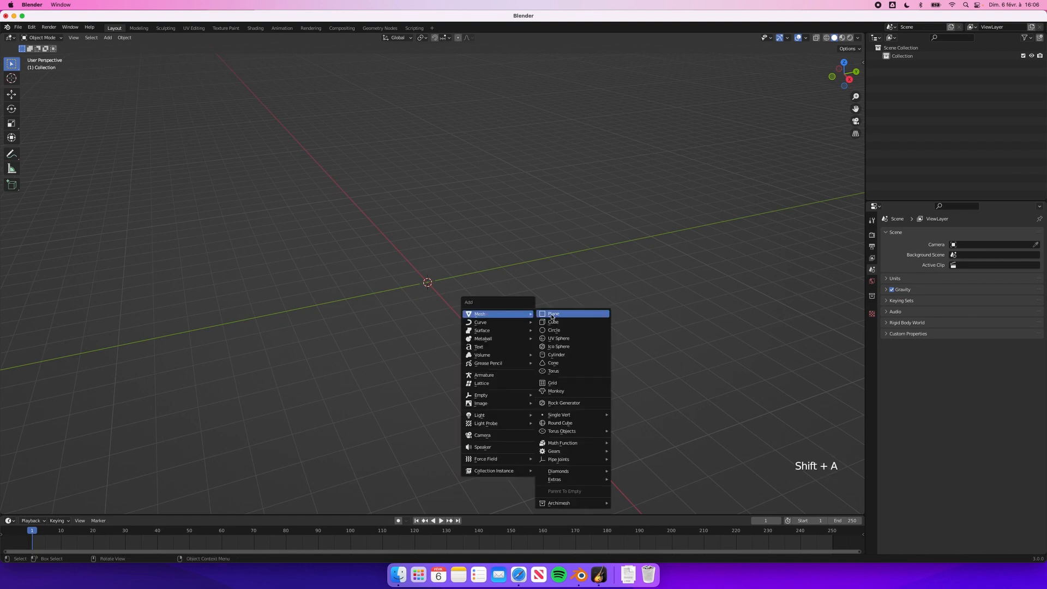
pyautogui.click(550, 316)
pyautogui.press('s')
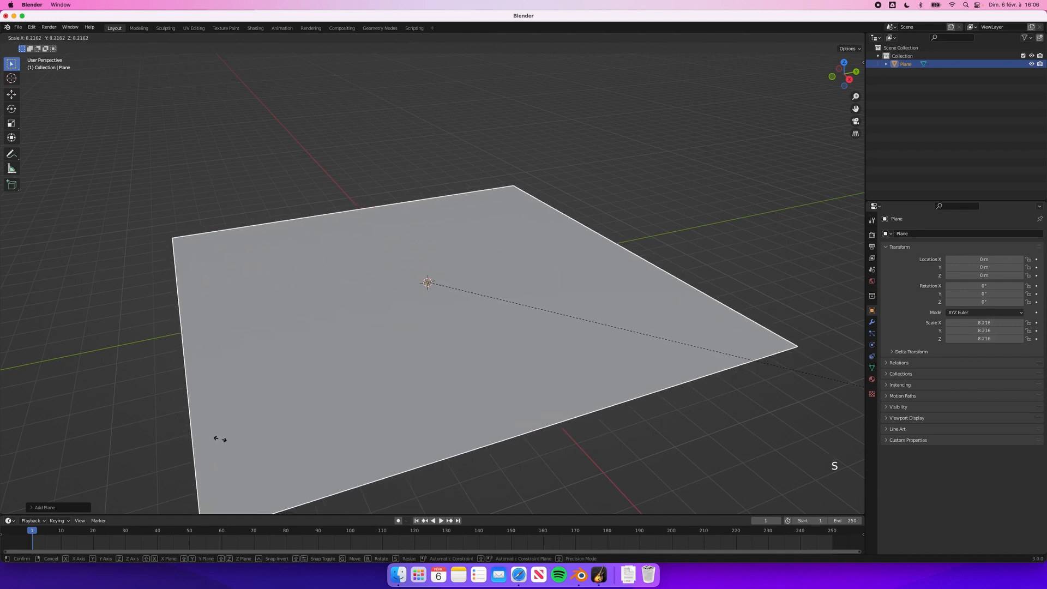
pyautogui.click(232, 430)
# Add an ico sphere and raise it along the Z axis to about 5.39 m above the plane
pyautogui.moveTo(417, 366); pyautogui.dragTo(506, 347, button='middle')
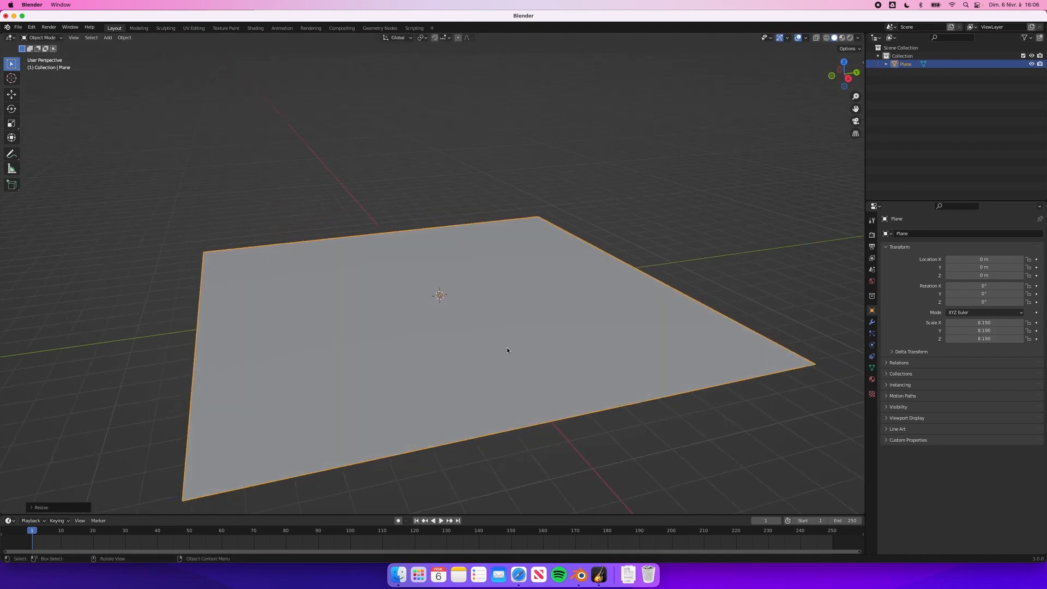
pyautogui.hotkey('shift', 'a')
pyautogui.moveTo(507, 348)
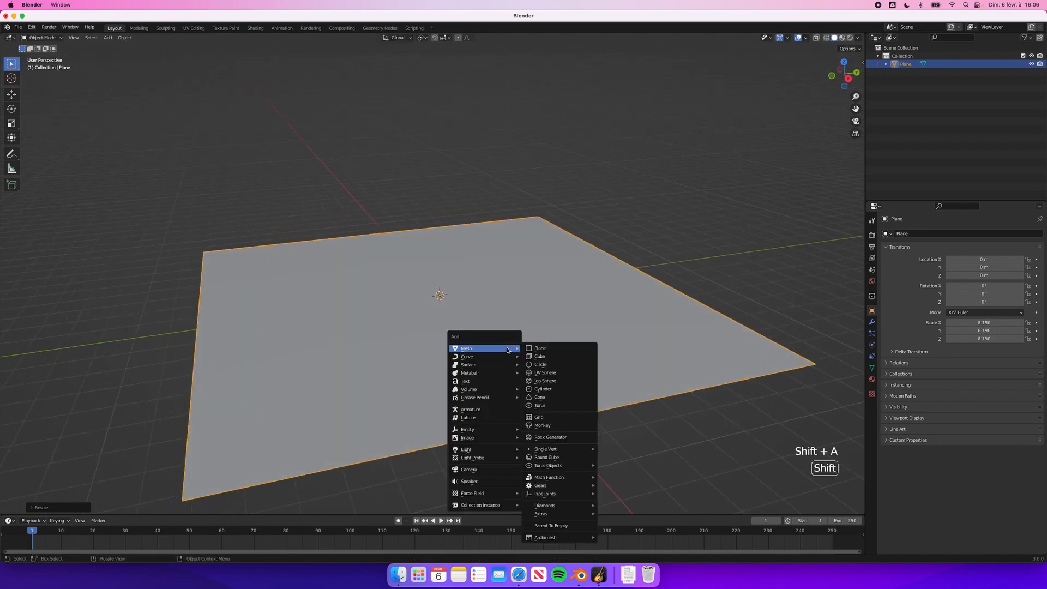
pyautogui.click(554, 383)
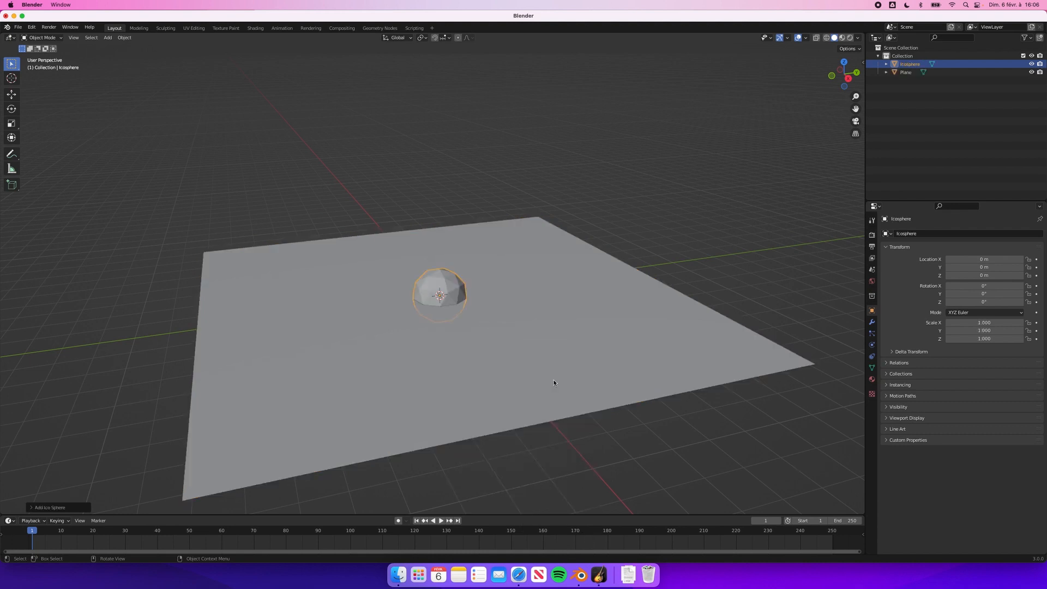
pyautogui.press('g')
pyautogui.press('z')
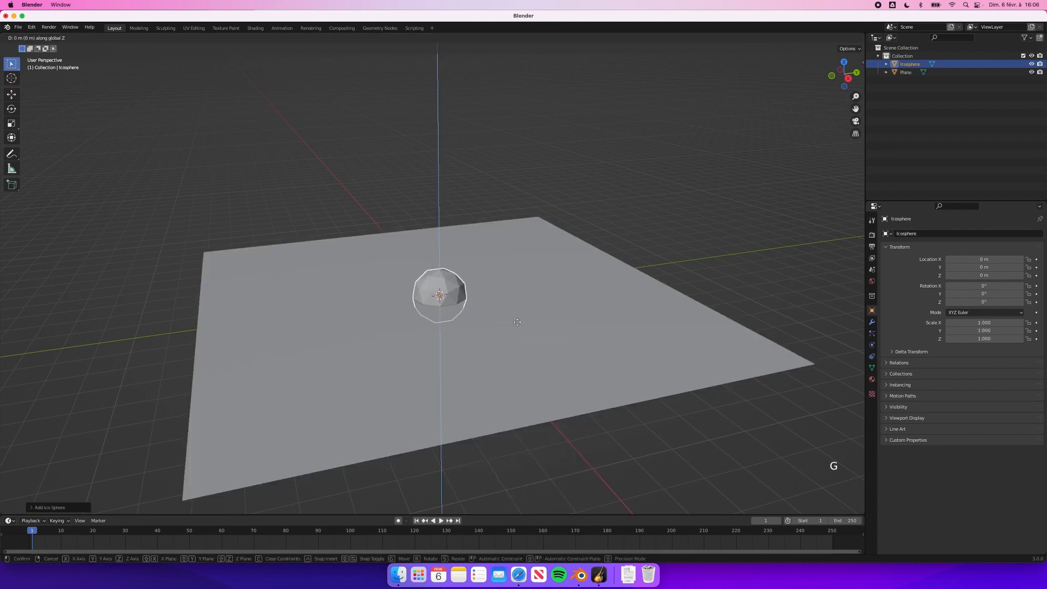
pyautogui.click(499, 168)
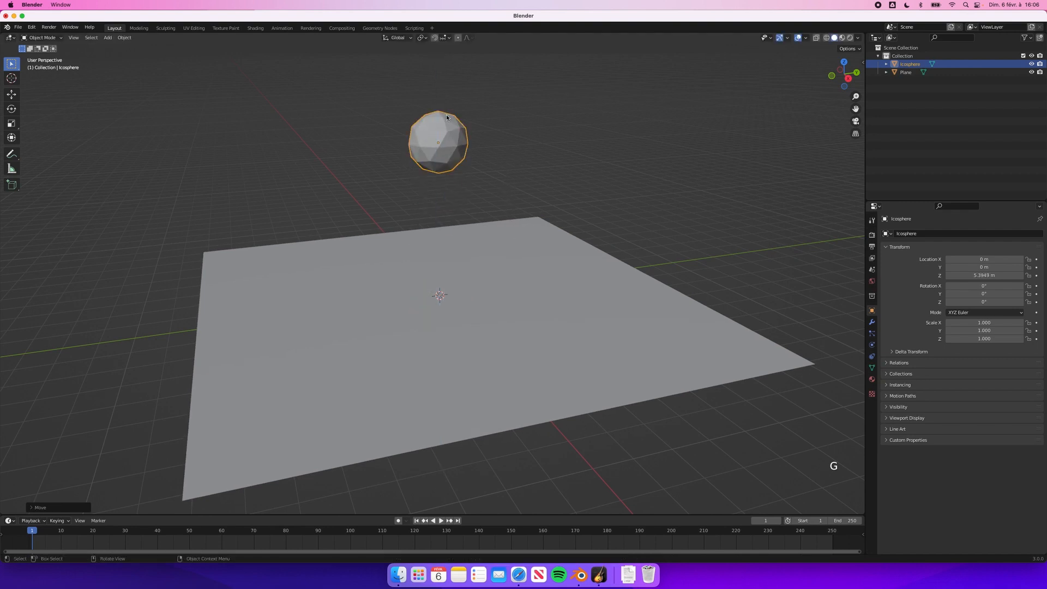
# Add Soft Body physics to the icosphere and Collision physics to the plane
pyautogui.moveTo(449, 156); pyautogui.dragTo(436, 267, button='middle')
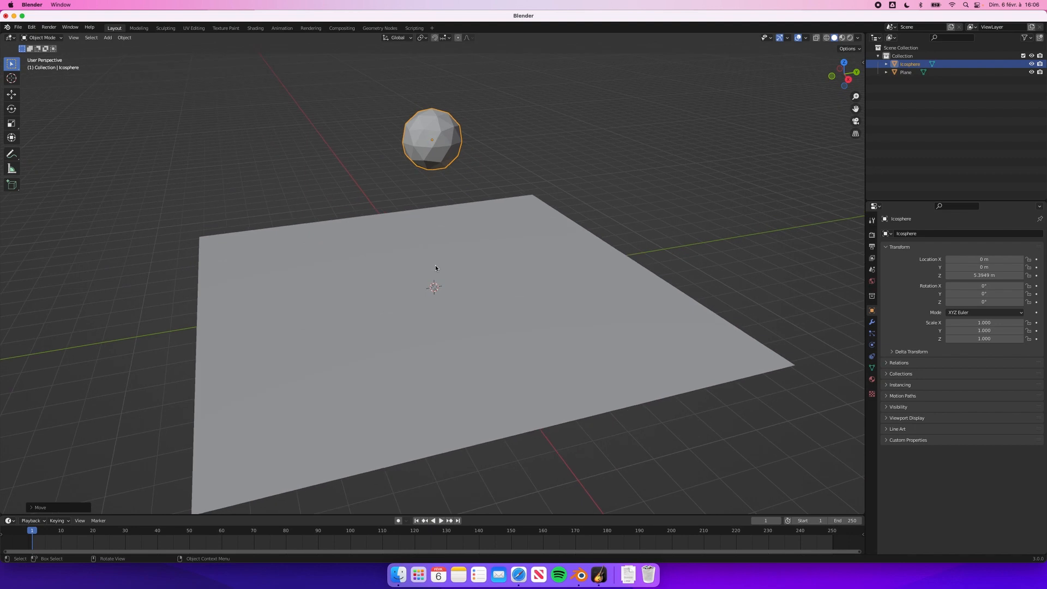
pyautogui.click(444, 142)
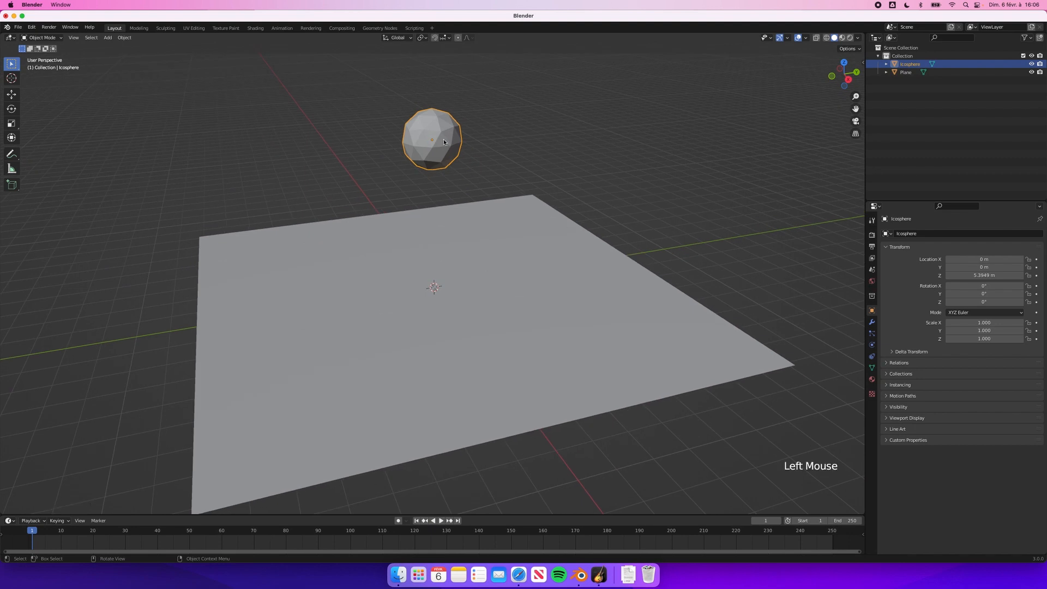
pyautogui.click(871, 347)
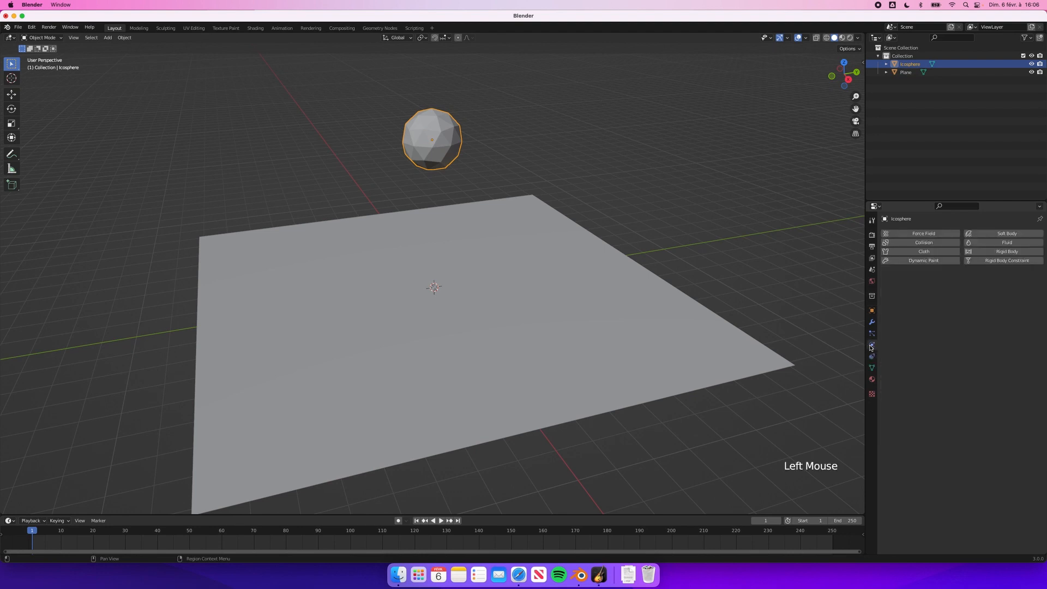
pyautogui.click(998, 235)
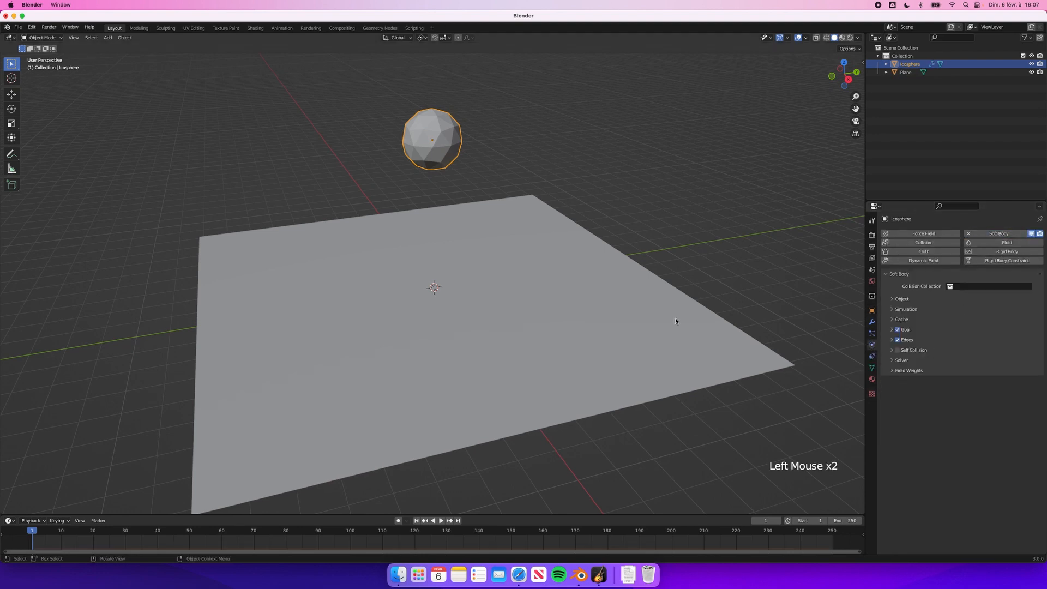
pyautogui.click(596, 293)
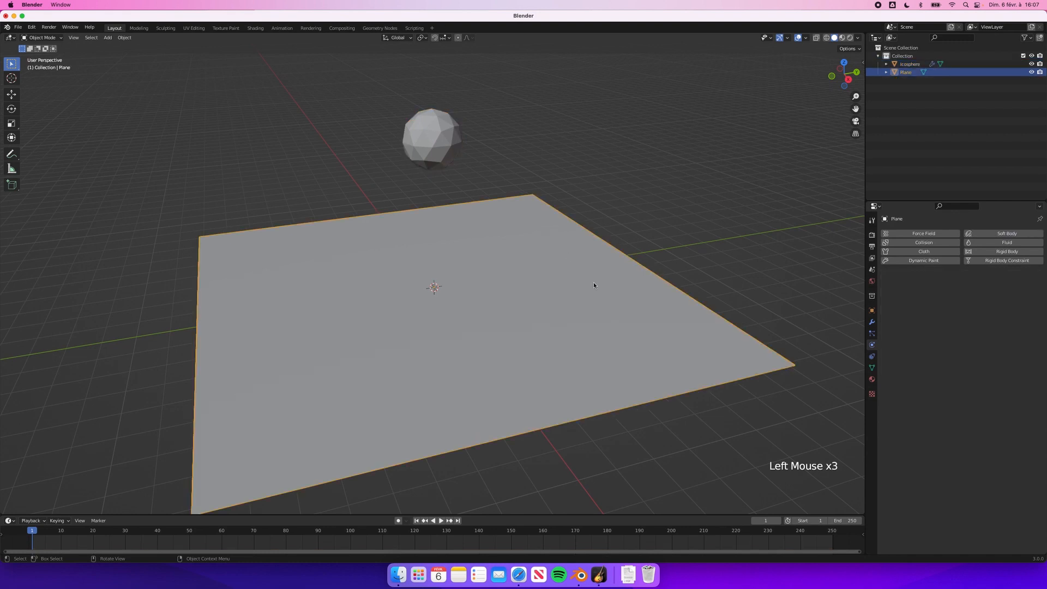
pyautogui.click(921, 242)
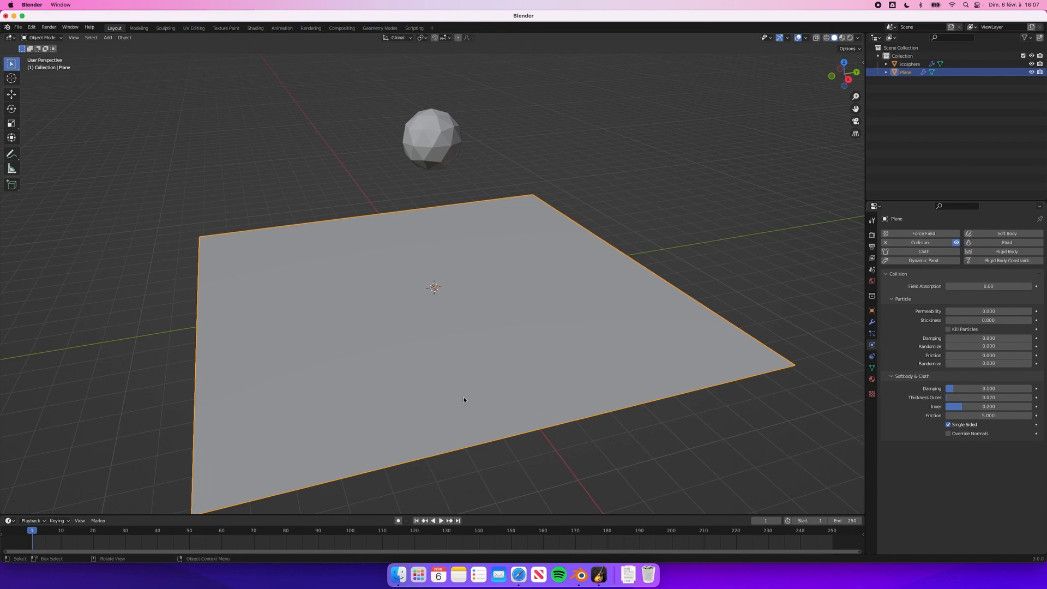
# Play the simulation to examine how the soft-body icosphere moves, then stop it and return to the first frame
pyautogui.click(442, 520)
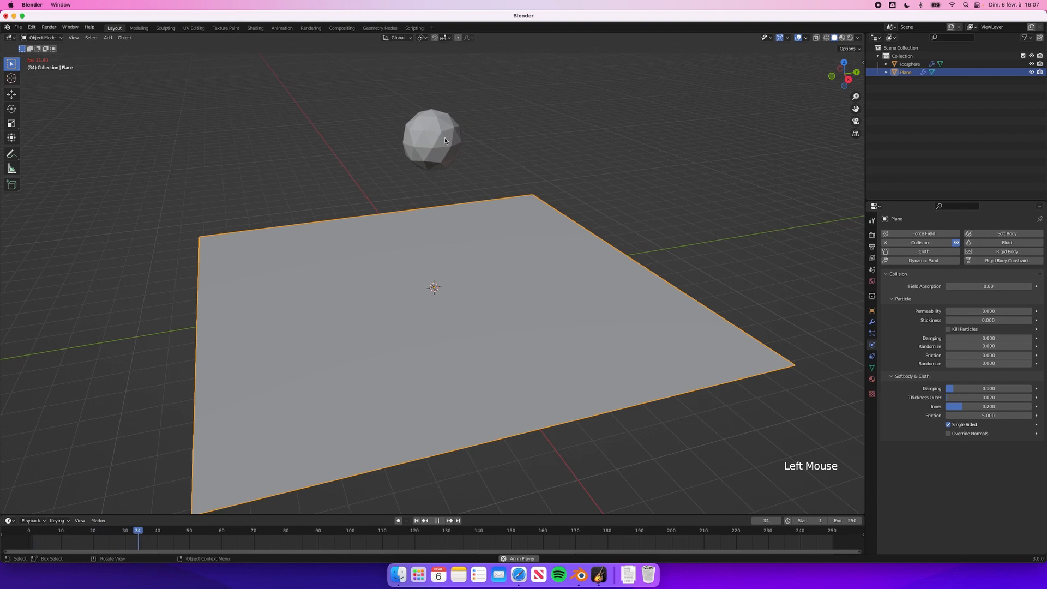
pyautogui.scroll(4, 443, 136)
pyautogui.keyDown('shift'); pyautogui.scroll(8, 445, 140); pyautogui.keyUp('shift')
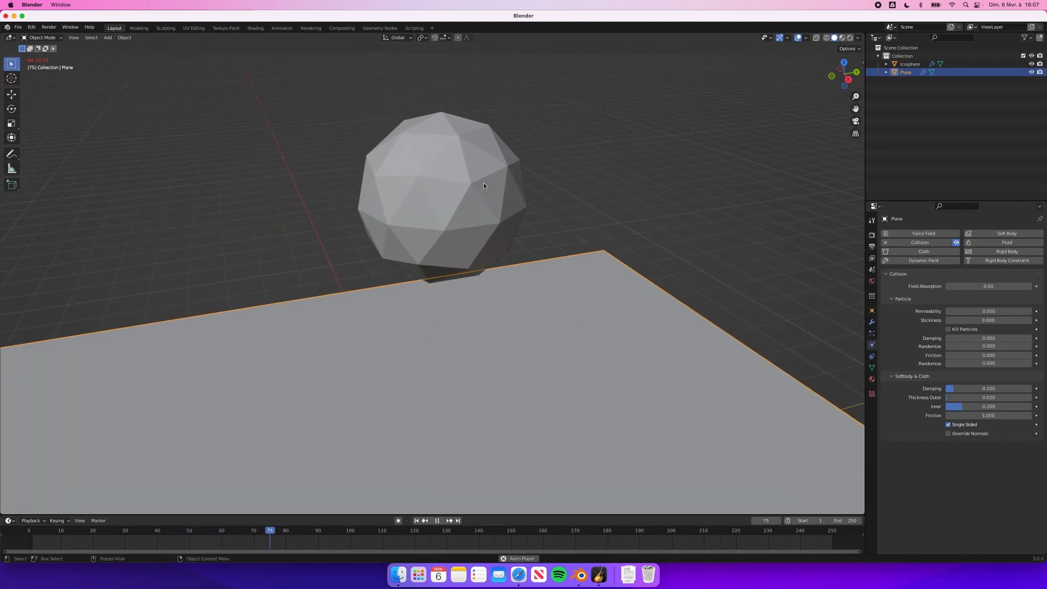
pyautogui.scroll(1, 483, 186)
pyautogui.scroll(-5, 483, 186)
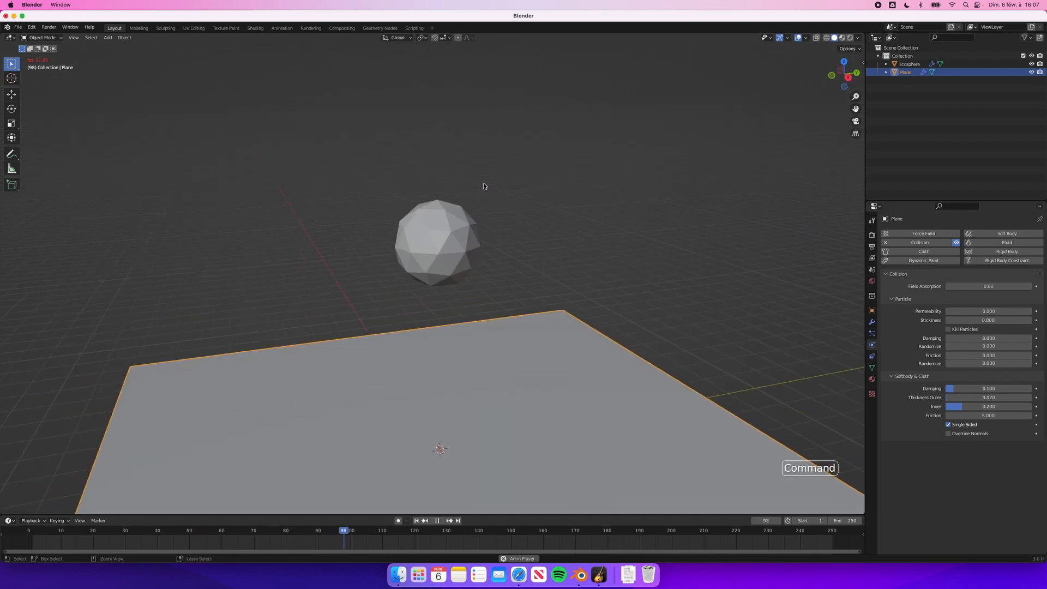
pyautogui.press('space')
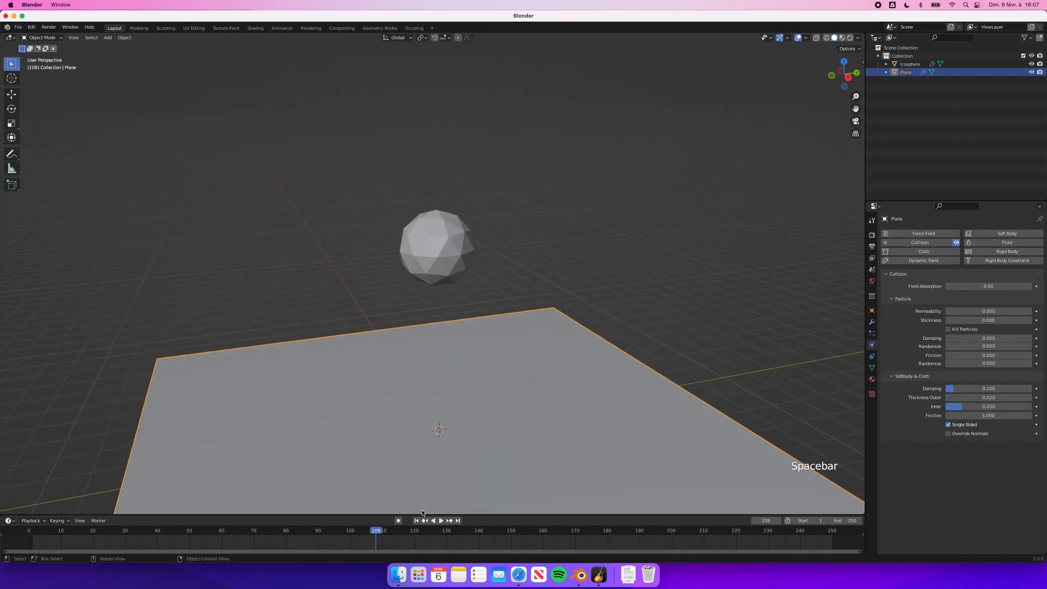
pyautogui.click(417, 520)
# Turn off the Goal option in the icosphere's soft body settings
pyautogui.scroll(3, 547, 416)
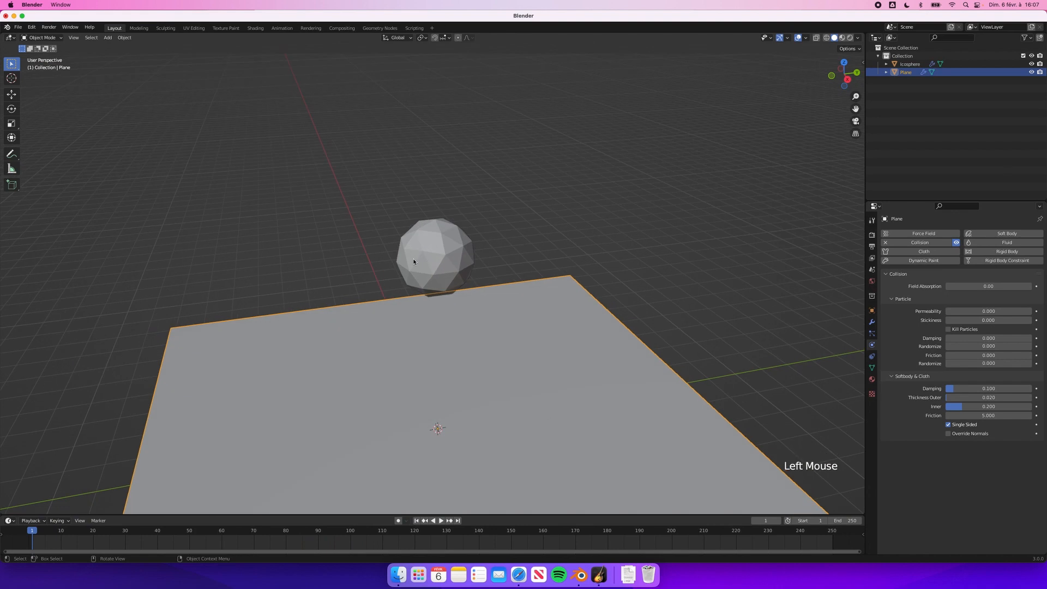
pyautogui.click(434, 238)
pyautogui.keyDown('shift'); pyautogui.scroll(-5, 508, 290); pyautogui.keyUp('shift')
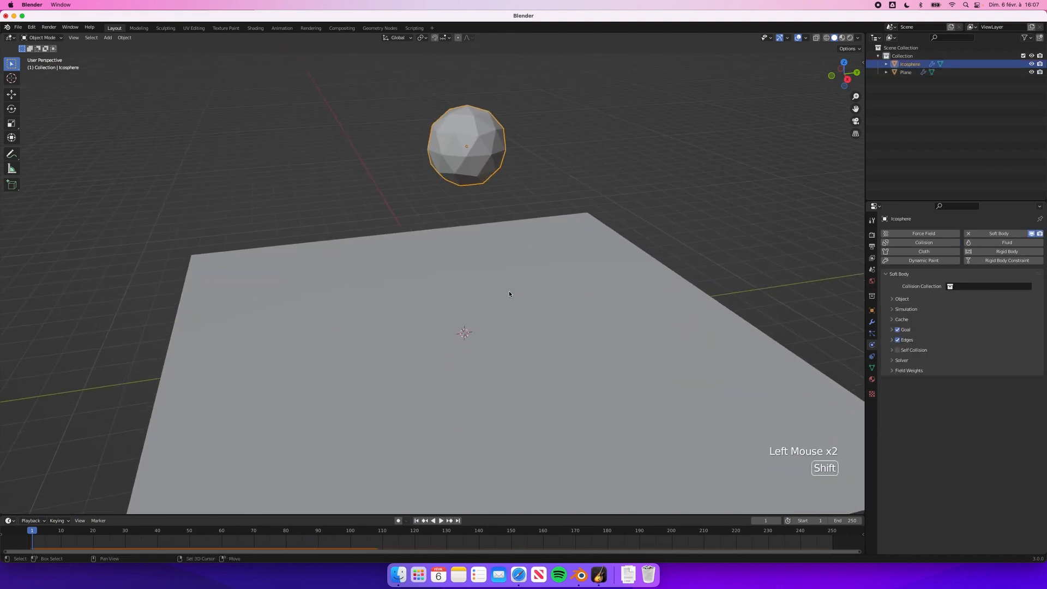
pyautogui.click(897, 330)
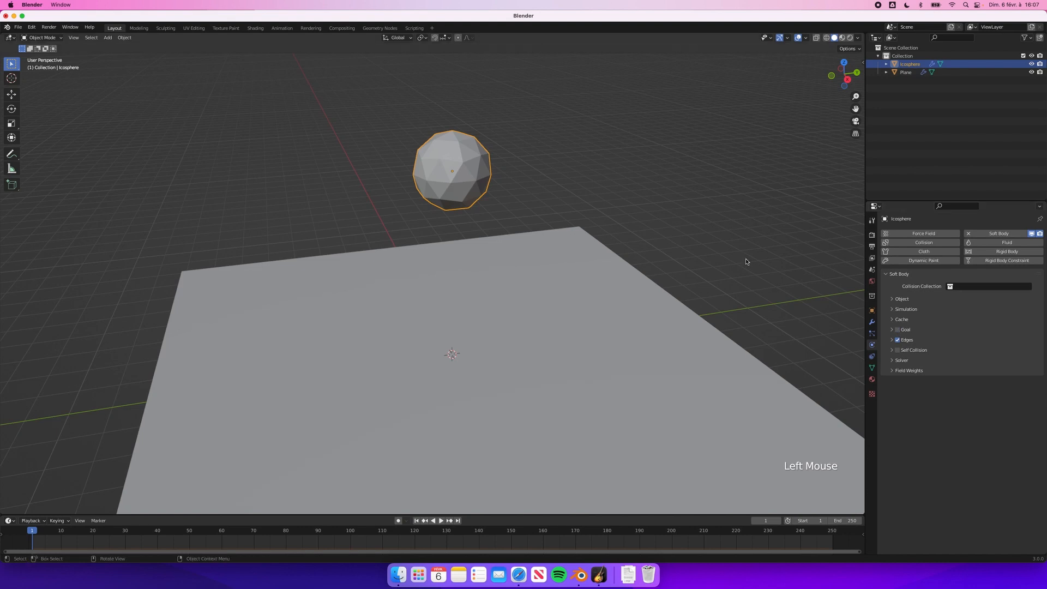
# Play the simulation with Goal turned off to examine the icosphere's fall, then stop and return to frame 1
pyautogui.press('space')
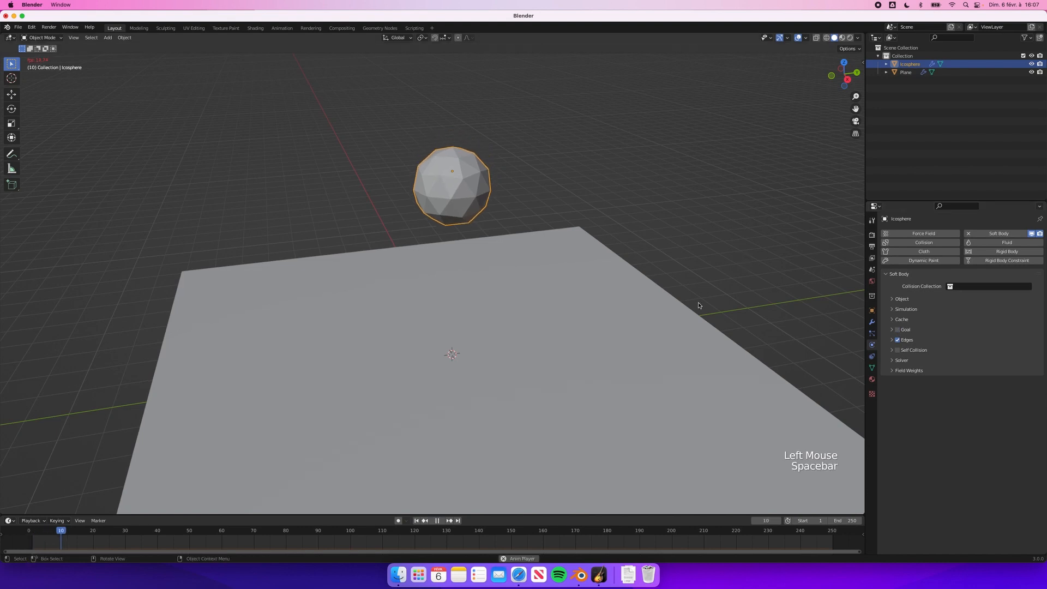
pyautogui.scroll(-2, 696, 303)
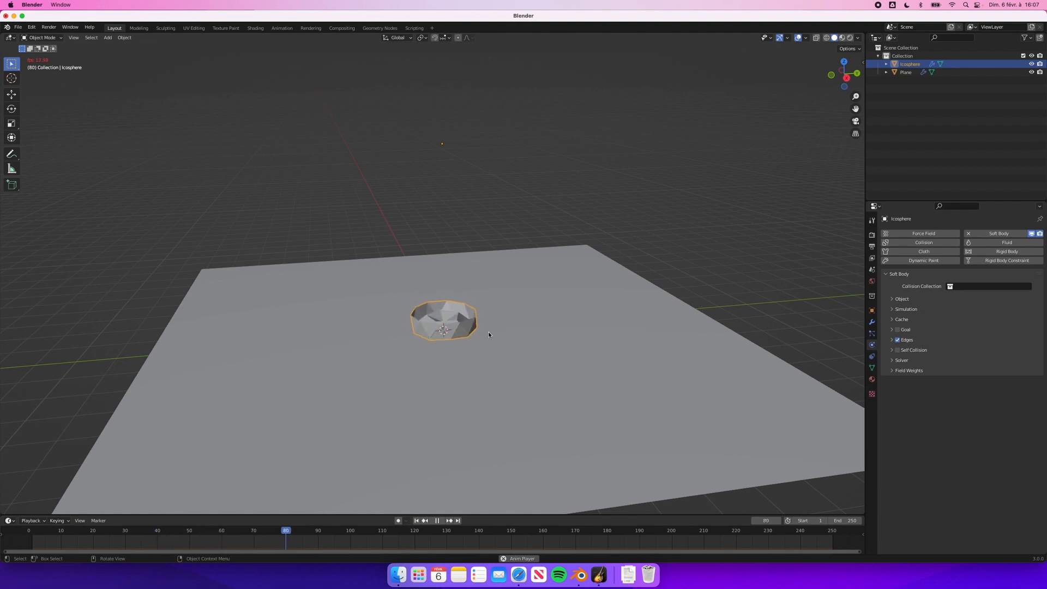
pyautogui.press('space')
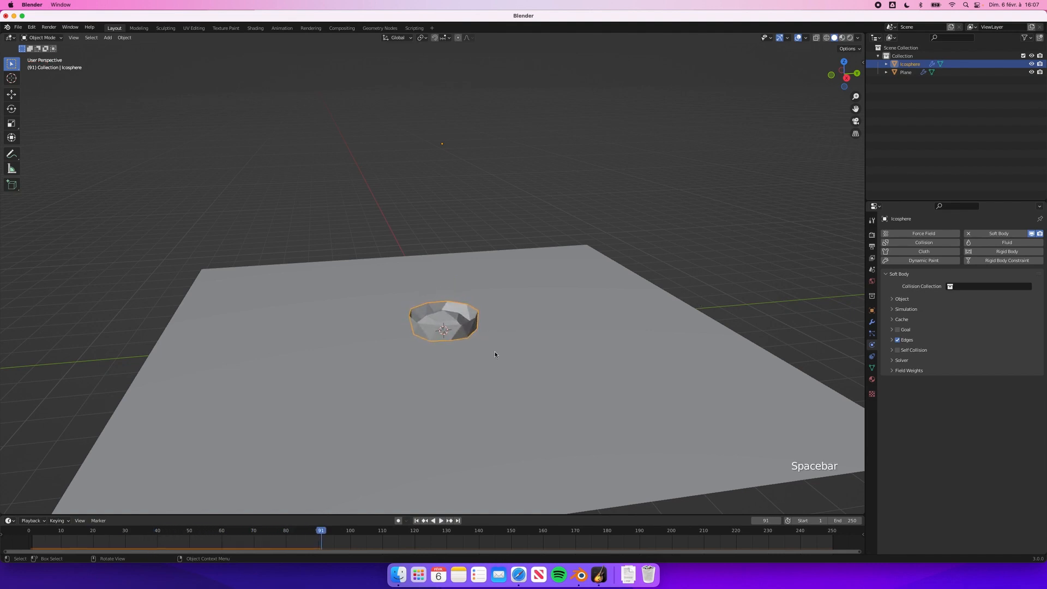
pyautogui.click(416, 520)
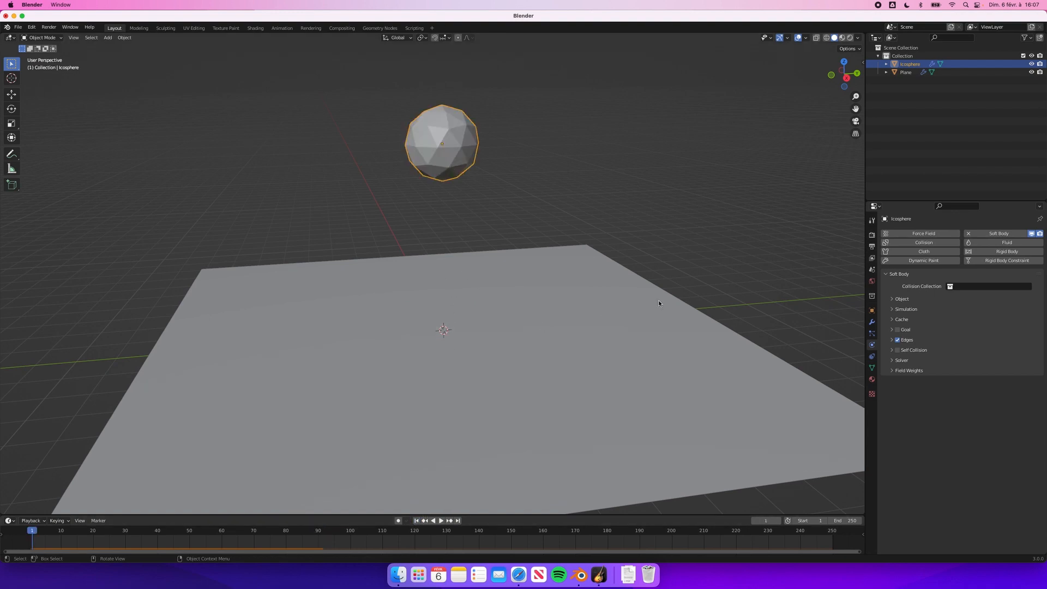
# Look through the soft body's Object, Simulation and Cache settings, and expand its Edges settings
pyautogui.click(893, 300)
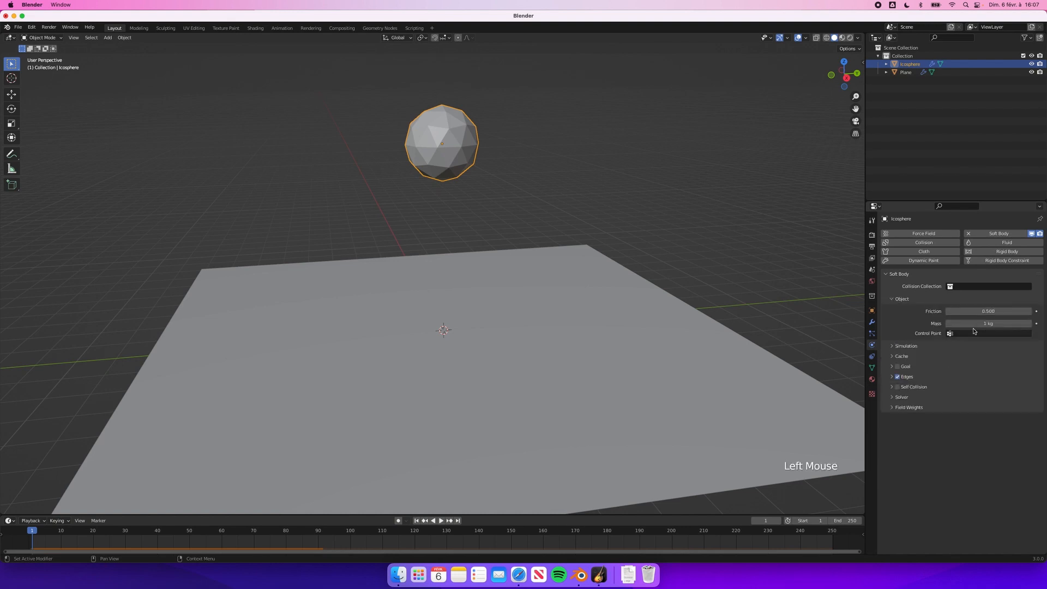
pyautogui.click(894, 346)
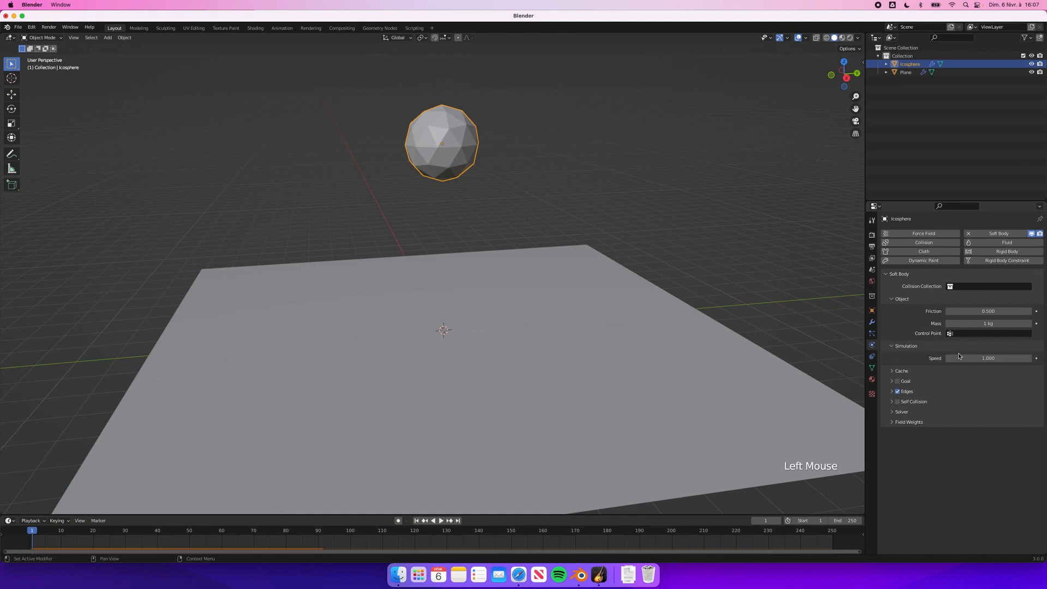
pyautogui.click(894, 371)
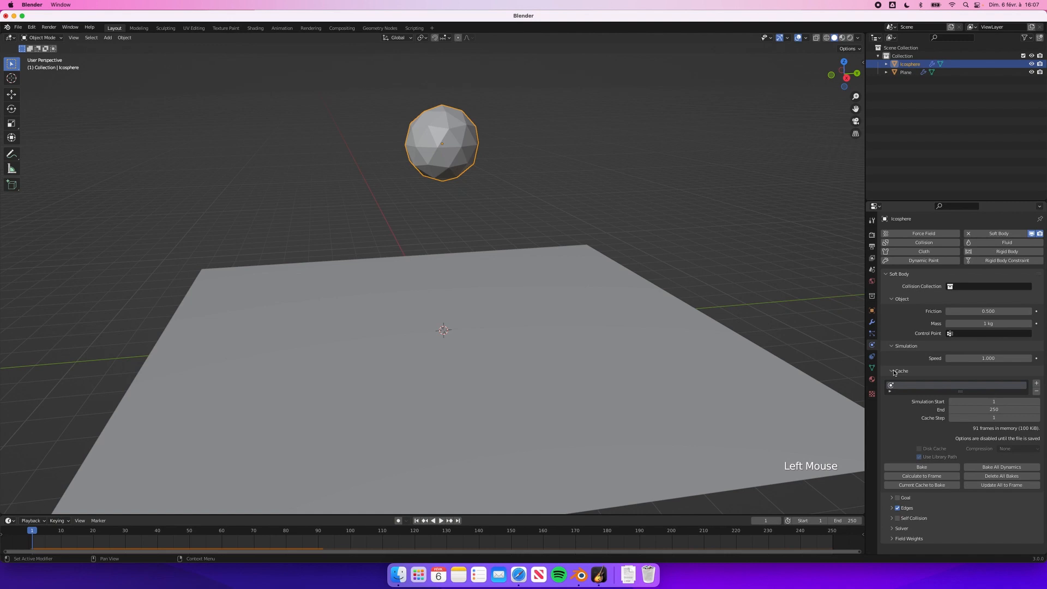
pyautogui.click(894, 372)
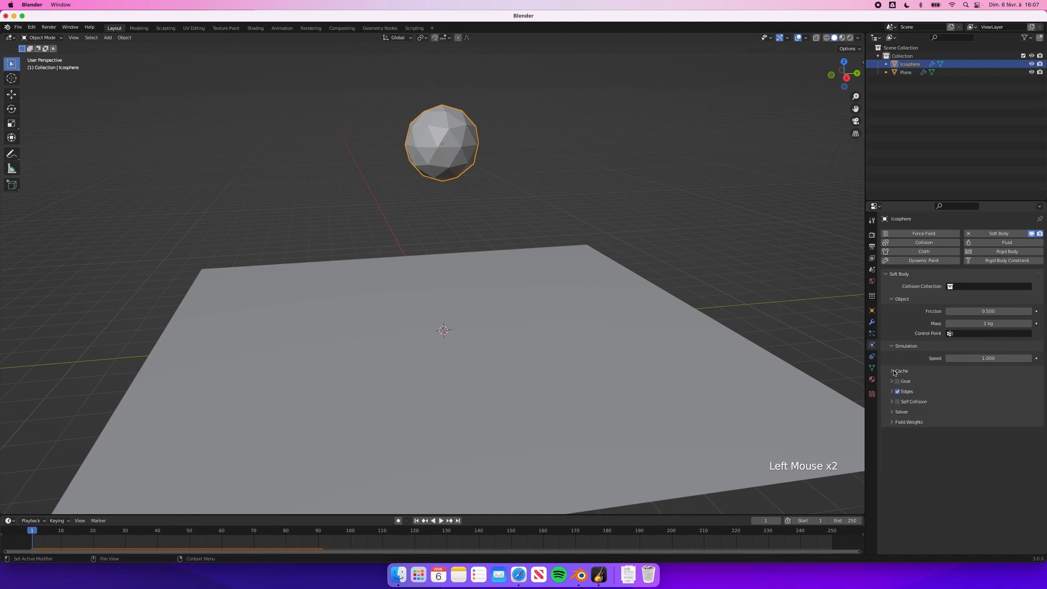
pyautogui.click(893, 393)
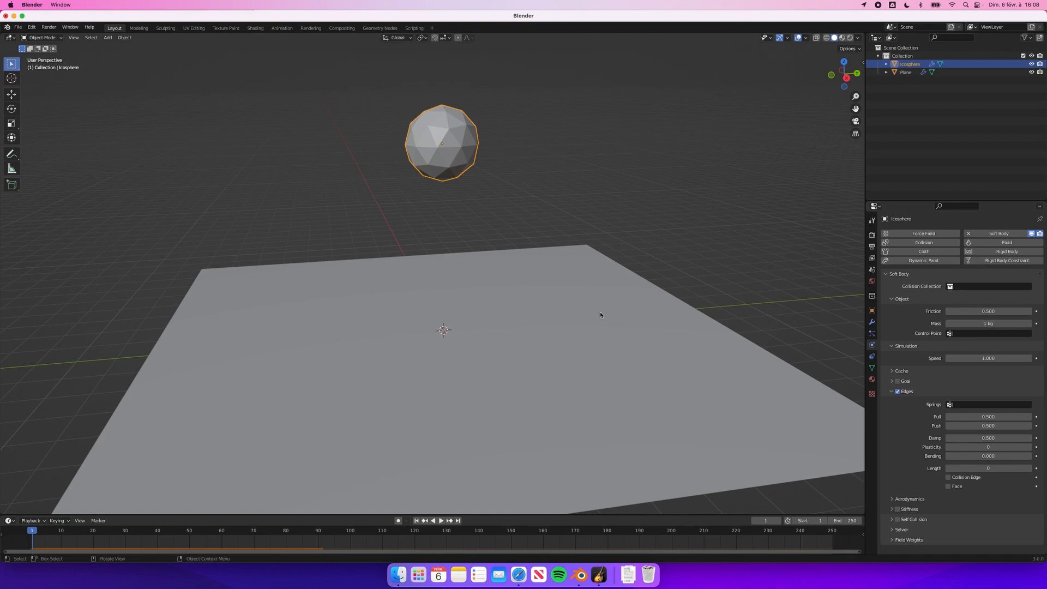
# Replay the simulation to check how the icosphere deforms on the plane, then stop and rewind to the start
pyautogui.press('space')
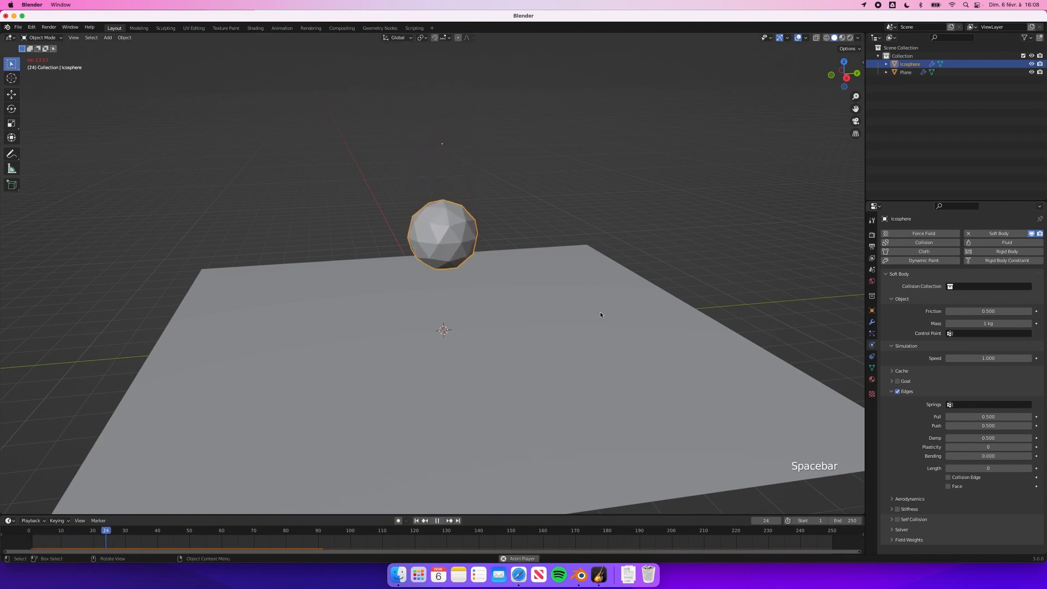
pyautogui.press('space')
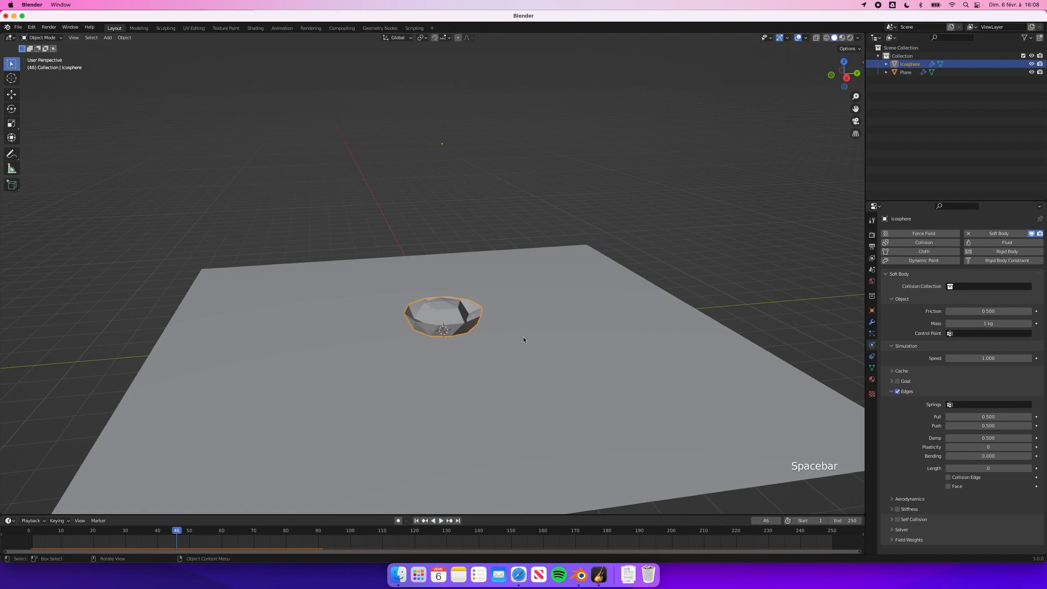
pyautogui.click(416, 520)
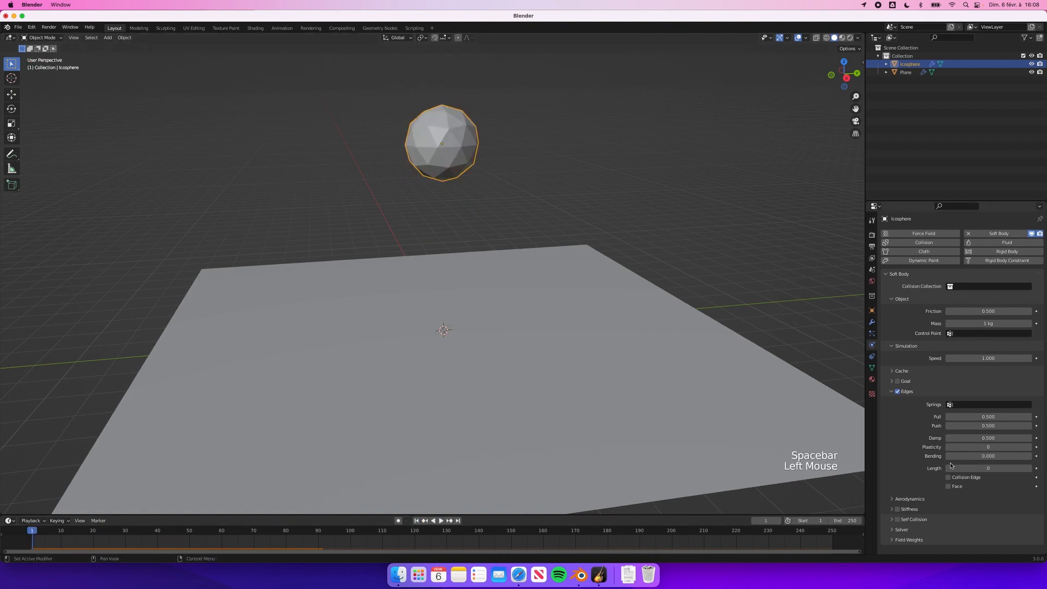
# Set the icosphere's soft body edge Bending to 7.3 and play the simulation to check its shape, then stop and rewind
pyautogui.doubleClick(979, 458)
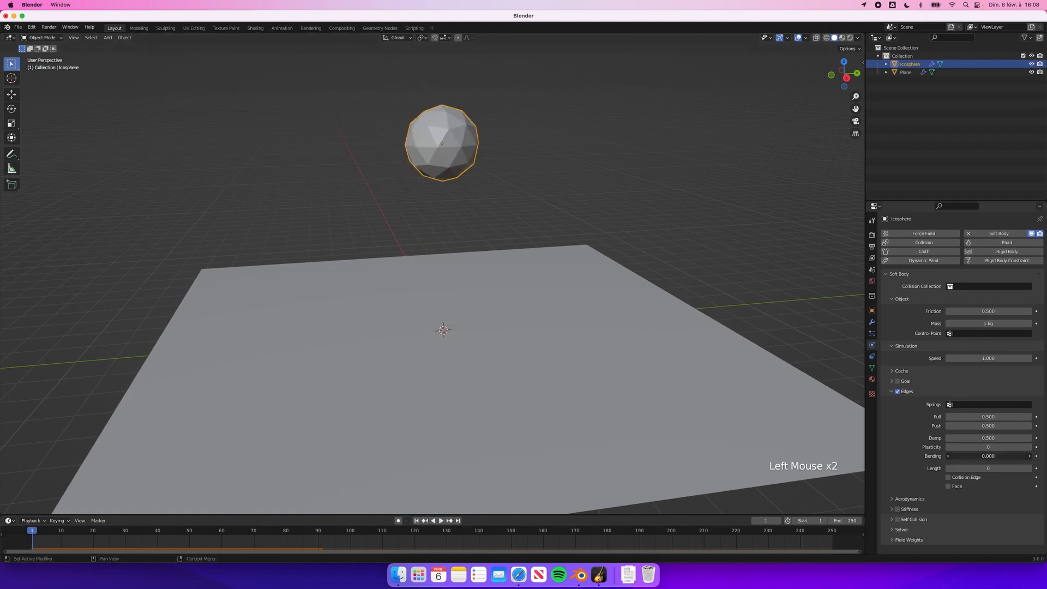
pyautogui.moveTo(980, 458); pyautogui.dragTo(997, 458)
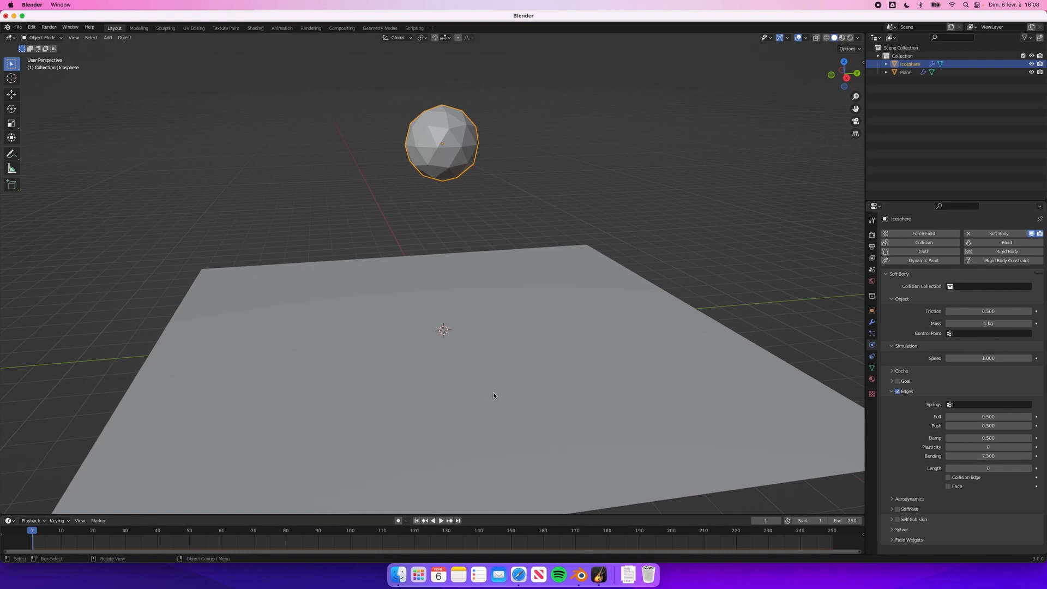
pyautogui.press('space')
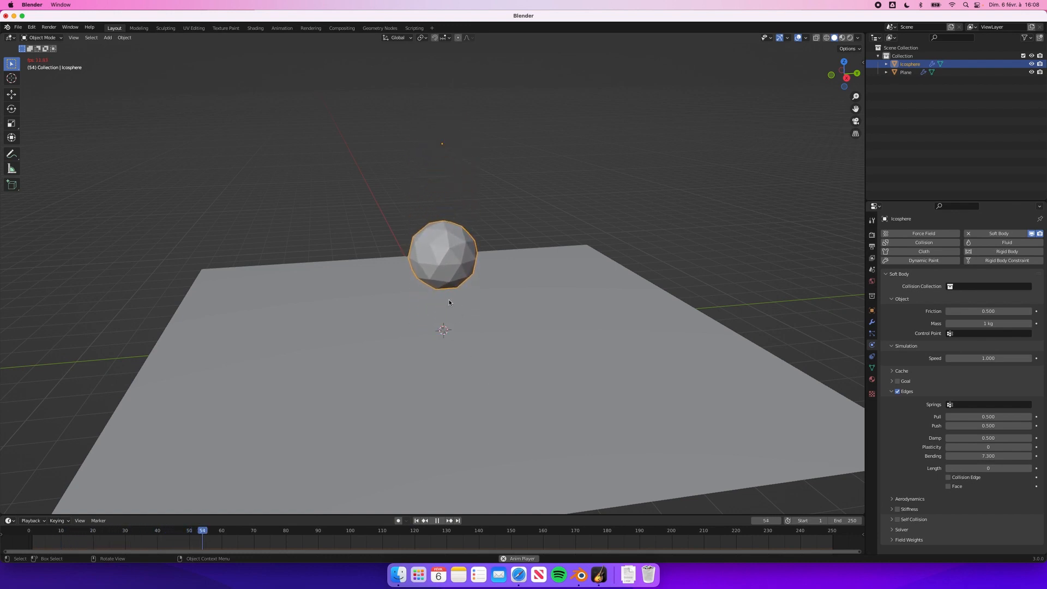
pyautogui.scroll(2, 449, 302)
pyautogui.scroll(-5, 450, 302)
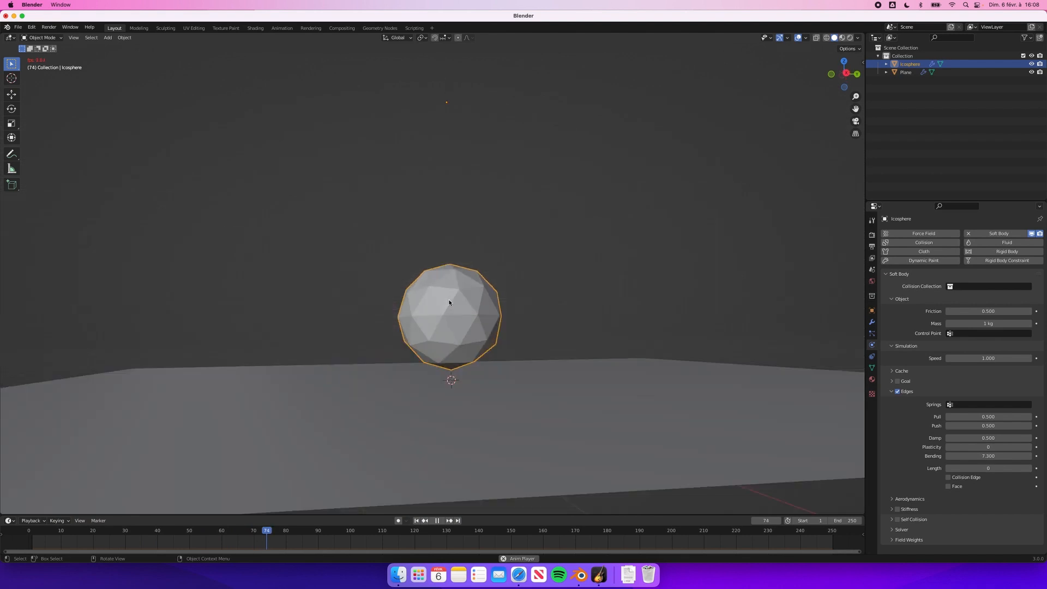
pyautogui.scroll(4, 449, 302)
pyautogui.scroll(3, 449, 302)
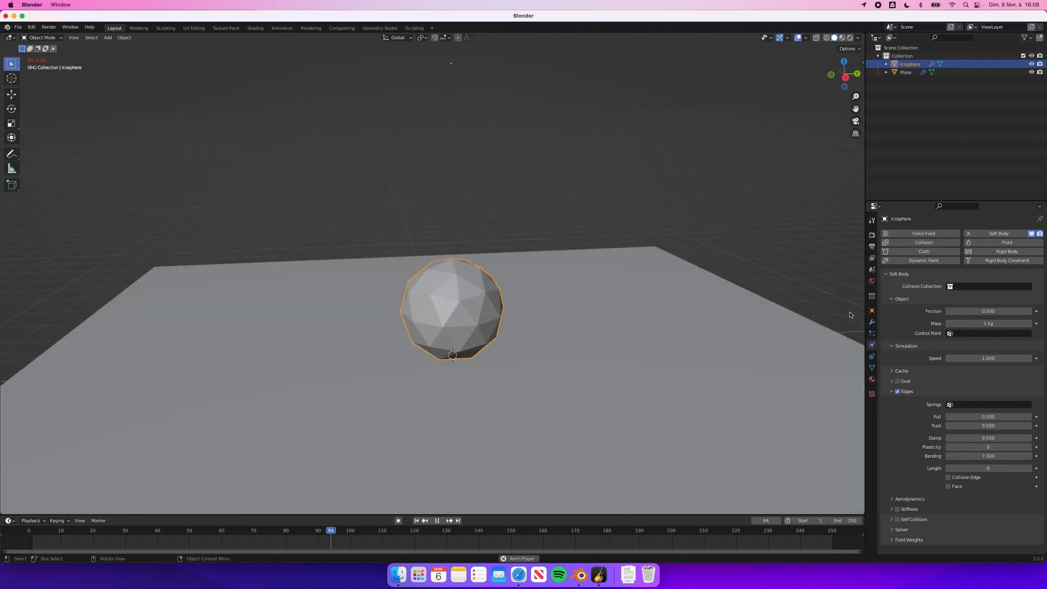
pyautogui.press('space')
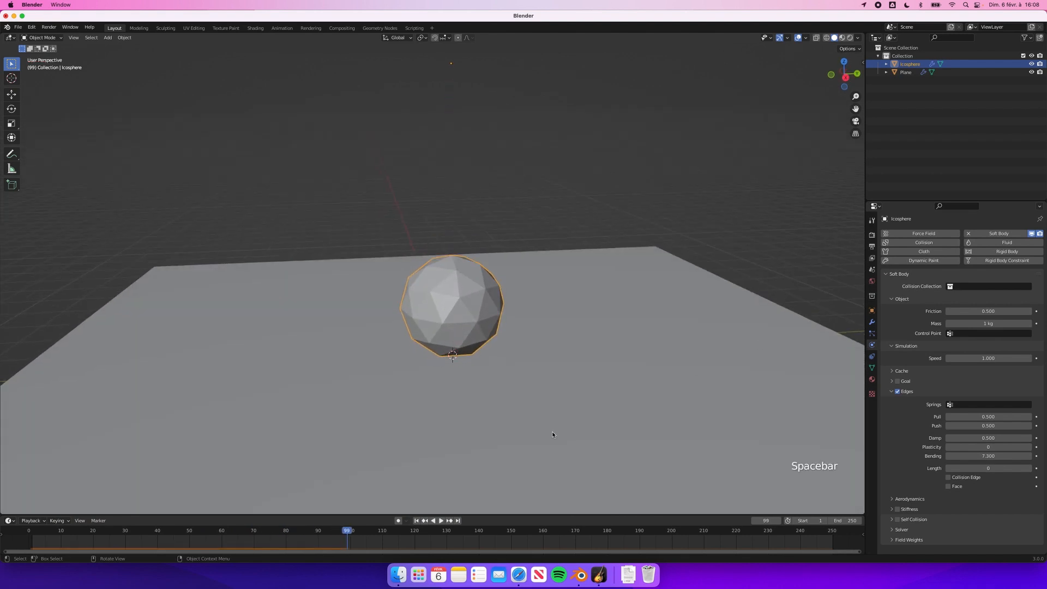
pyautogui.click(417, 521)
# Set the edge Bending to 1 and replay the icosphere's fall onto the plane, then stop and return to frame 1
pyautogui.doubleClick(971, 455)
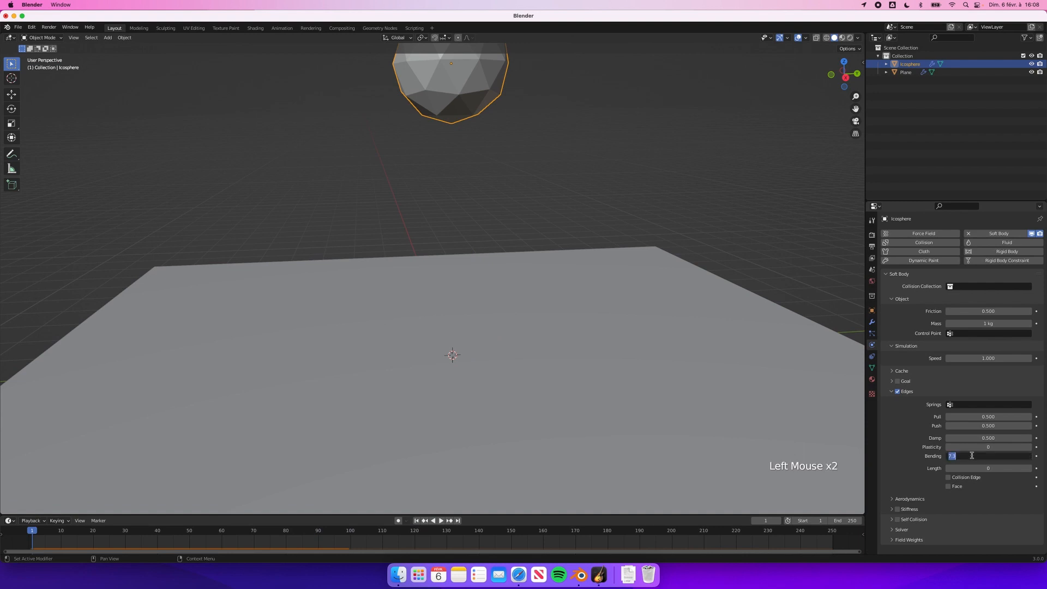
pyautogui.press('Return')
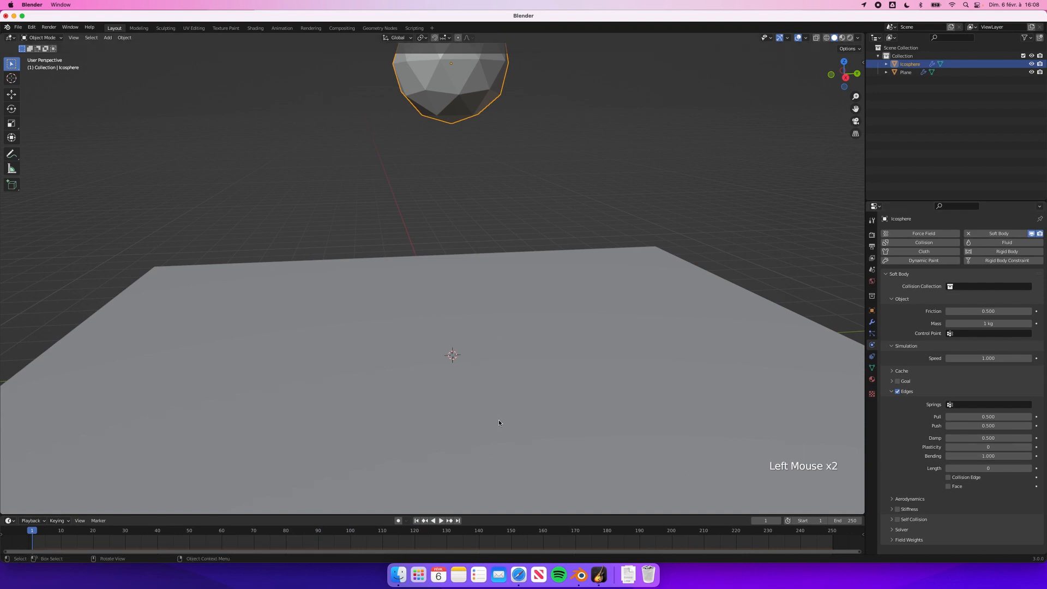
pyautogui.scroll(-1, 499, 423)
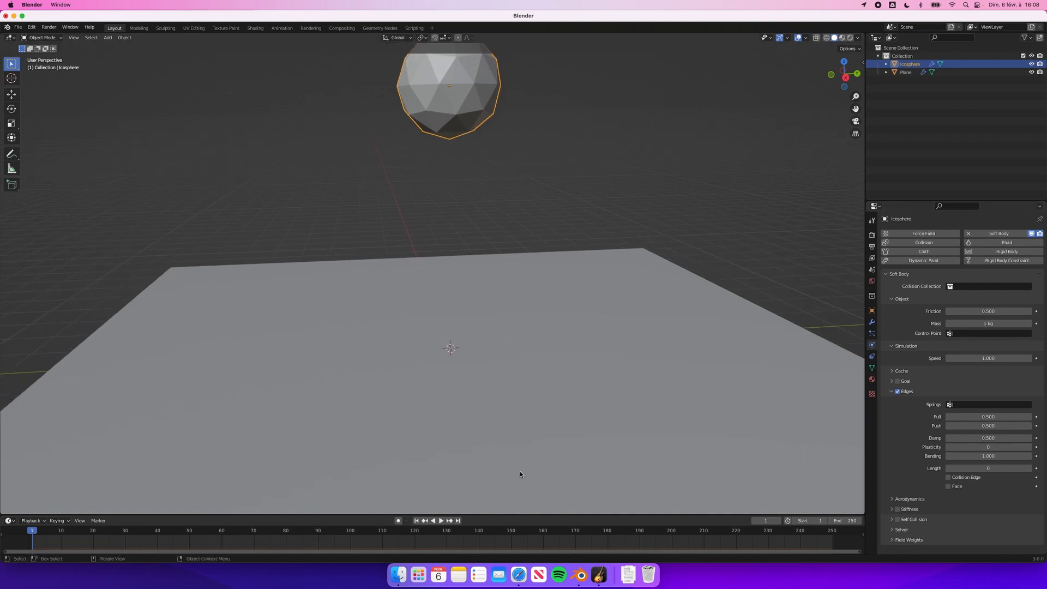
pyautogui.scroll(-2, 540, 369)
pyautogui.press('space')
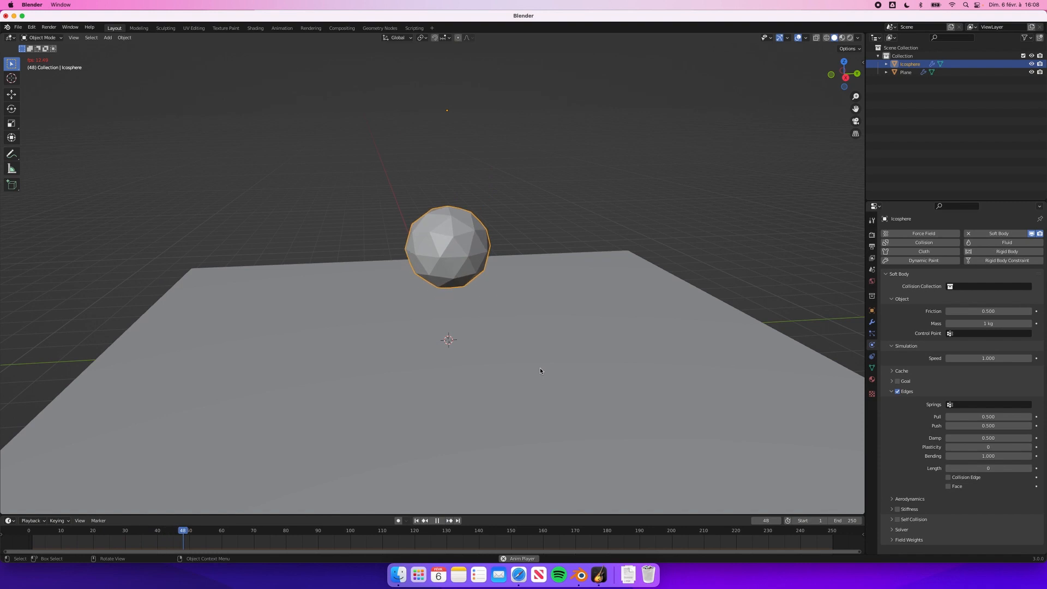
pyautogui.scroll(-5, 540, 369)
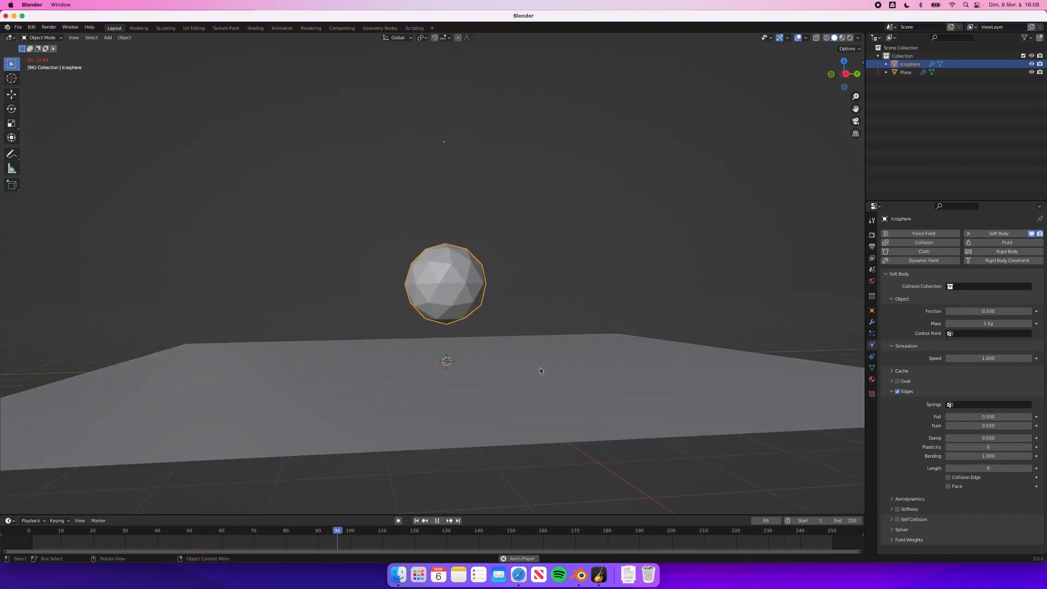
pyautogui.press('space')
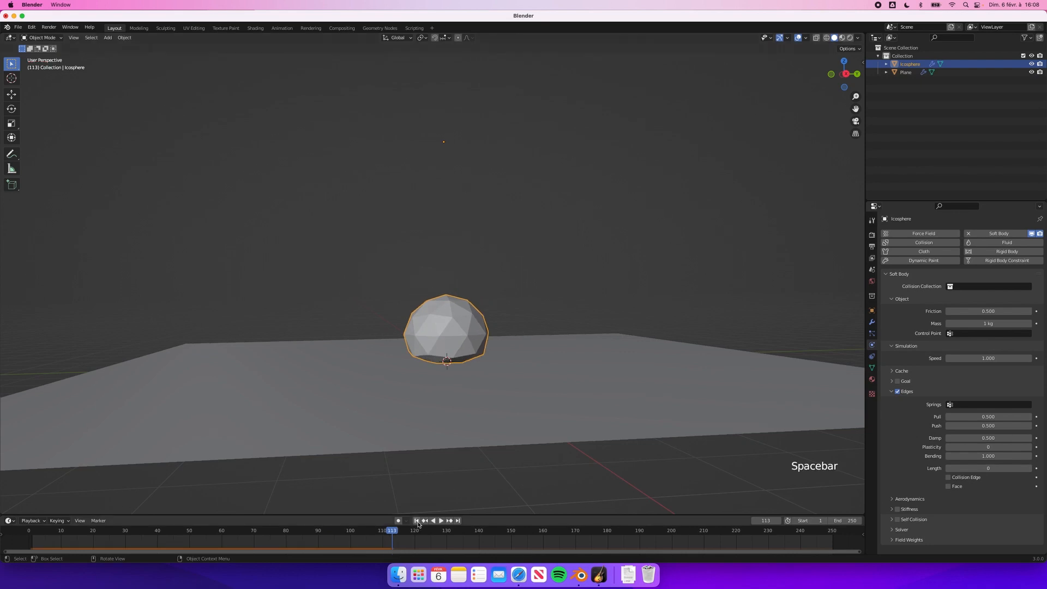
pyautogui.click(416, 520)
# Set the edge Plasticity to 26 and Bending to 0.4, and play the simulation to examine the deformation on impact
pyautogui.moveTo(977, 446); pyautogui.dragTo(983, 446)
pyautogui.click(986, 447)
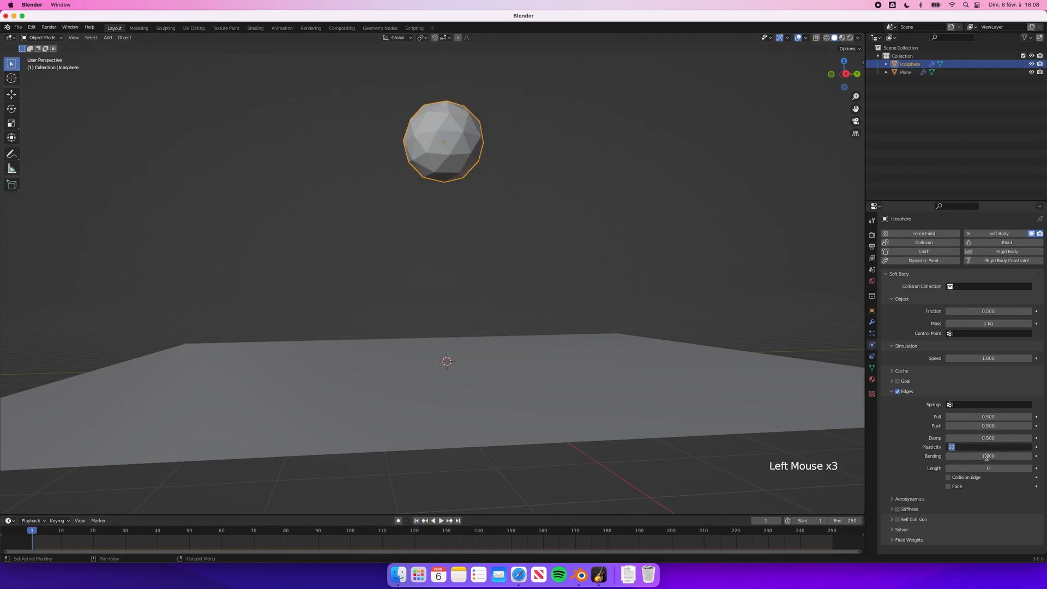
pyautogui.click(915, 462)
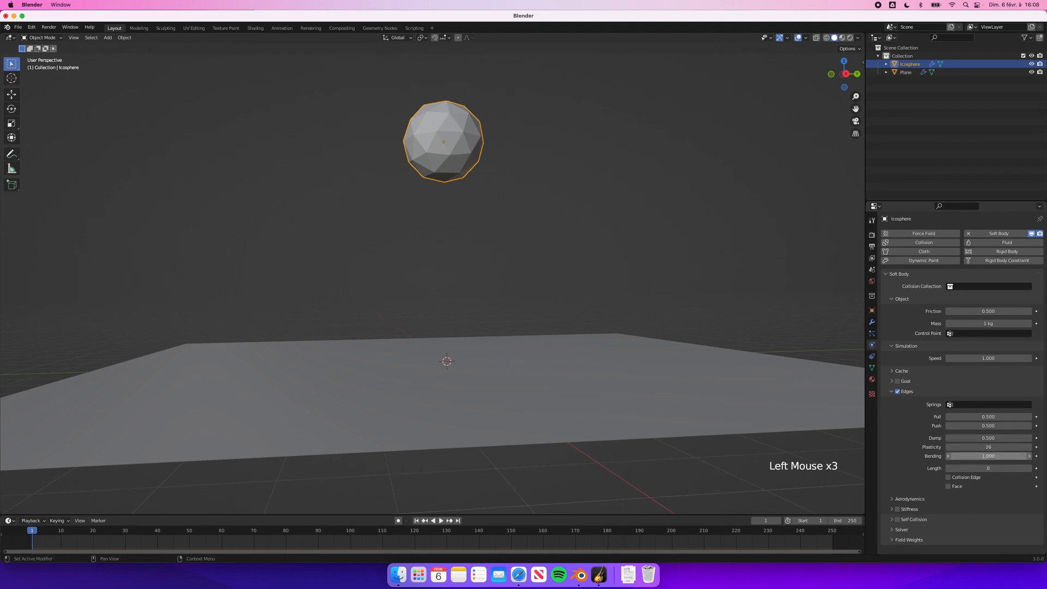
pyautogui.click(979, 456)
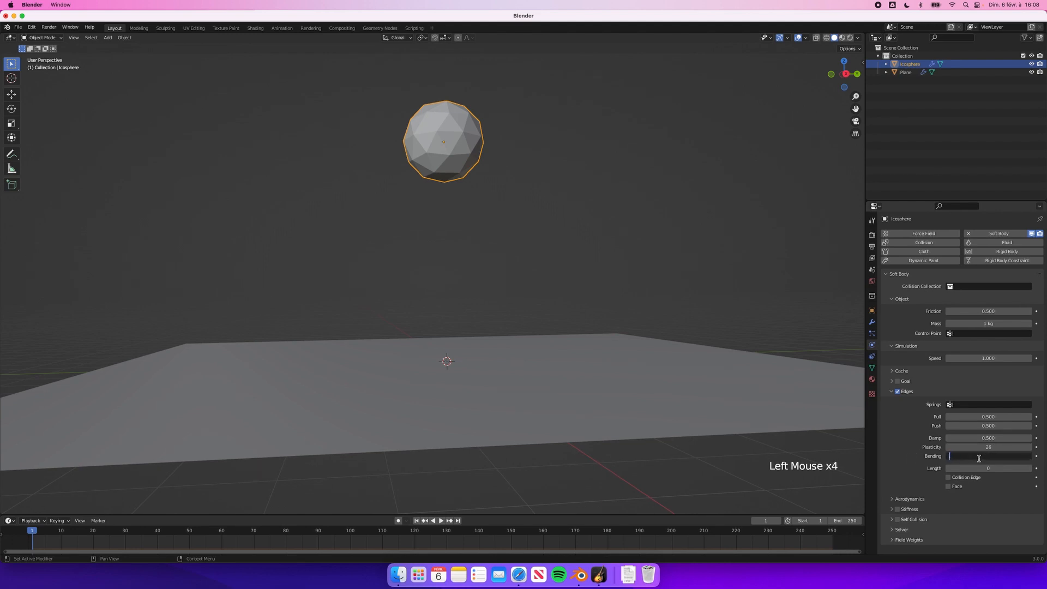
pyautogui.press('Return')
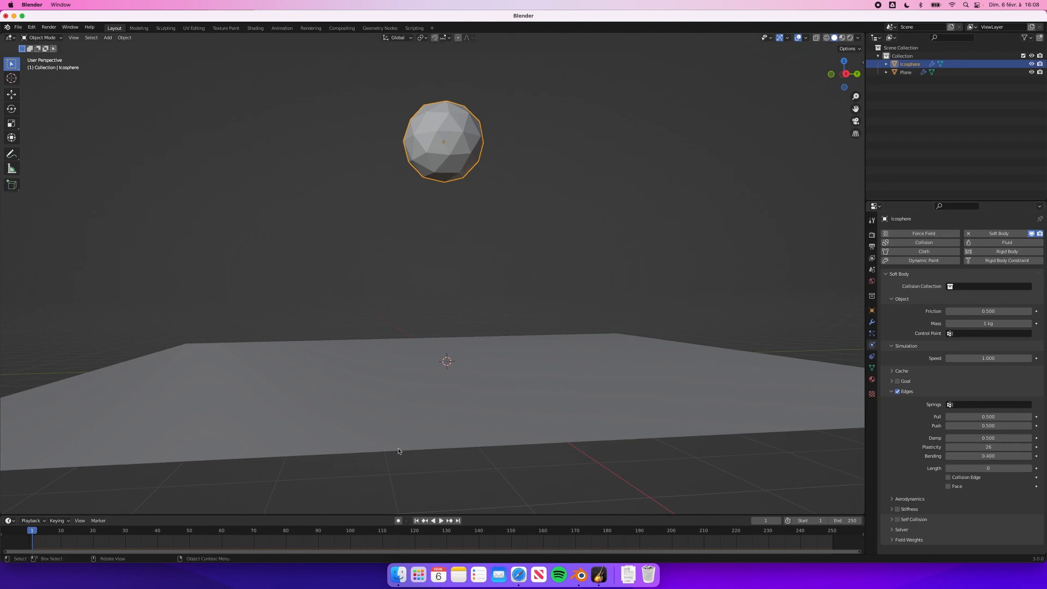
pyautogui.click(443, 520)
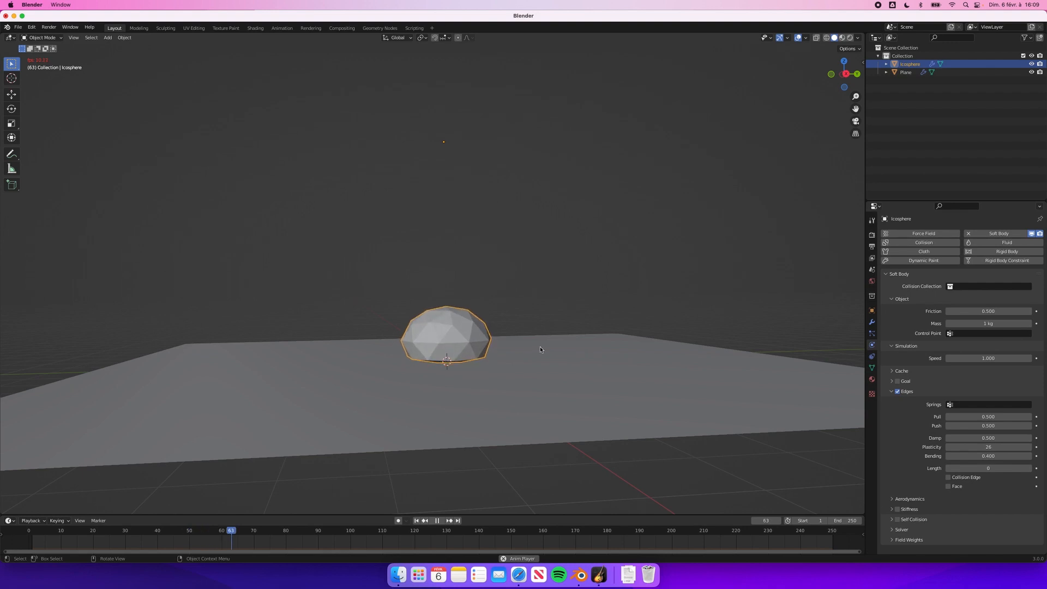
pyautogui.scroll(5, 541, 349)
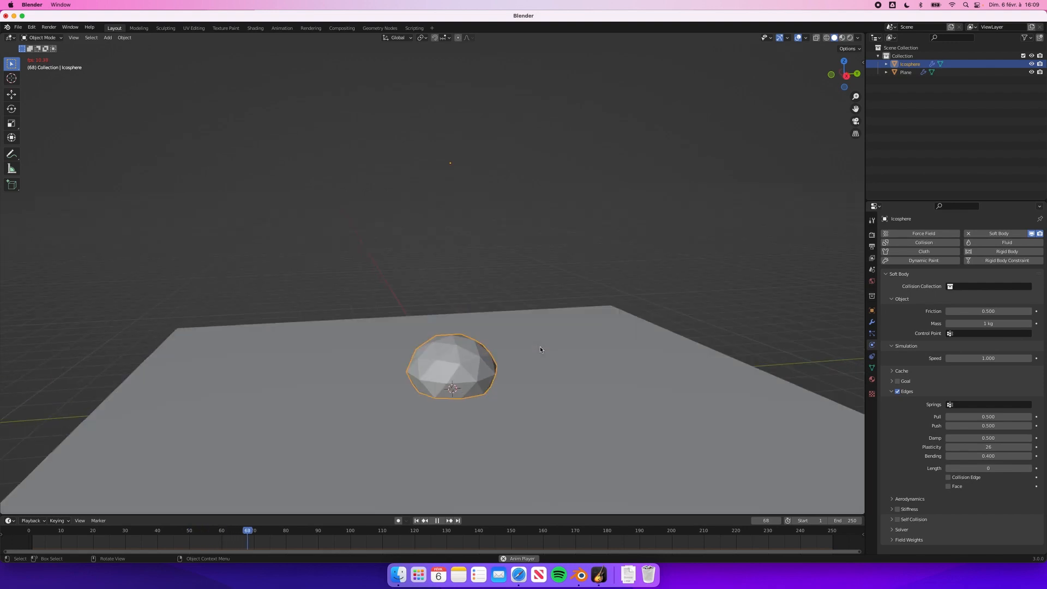
# Set the edge Plasticity to 1 while the simulation plays and view the icosphere close to plane level
pyautogui.click(995, 447)
pyautogui.write('1')
pyautogui.press('Return')
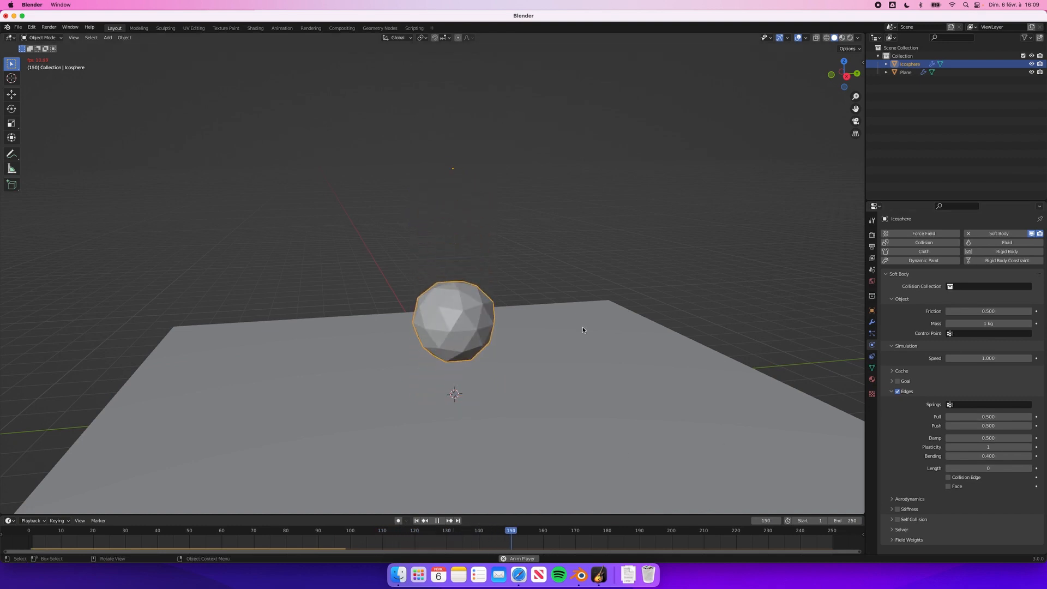
pyautogui.scroll(-5, 583, 330)
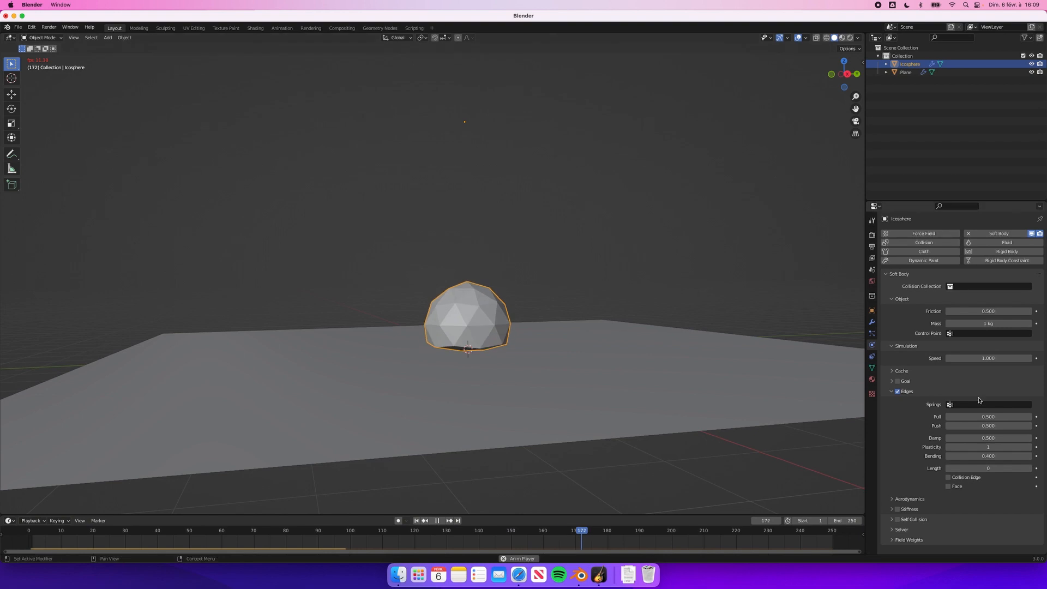
# Set the edge Bending to 2 during playback, then stop the simulation and return to frame 1
pyautogui.click(994, 456)
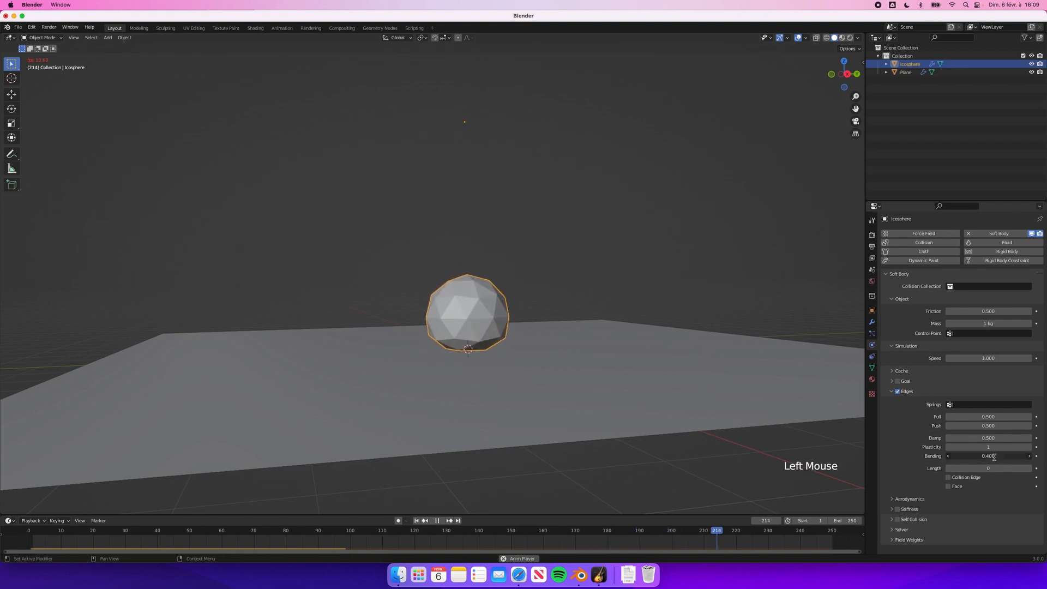
pyautogui.write('2')
pyautogui.press('Return')
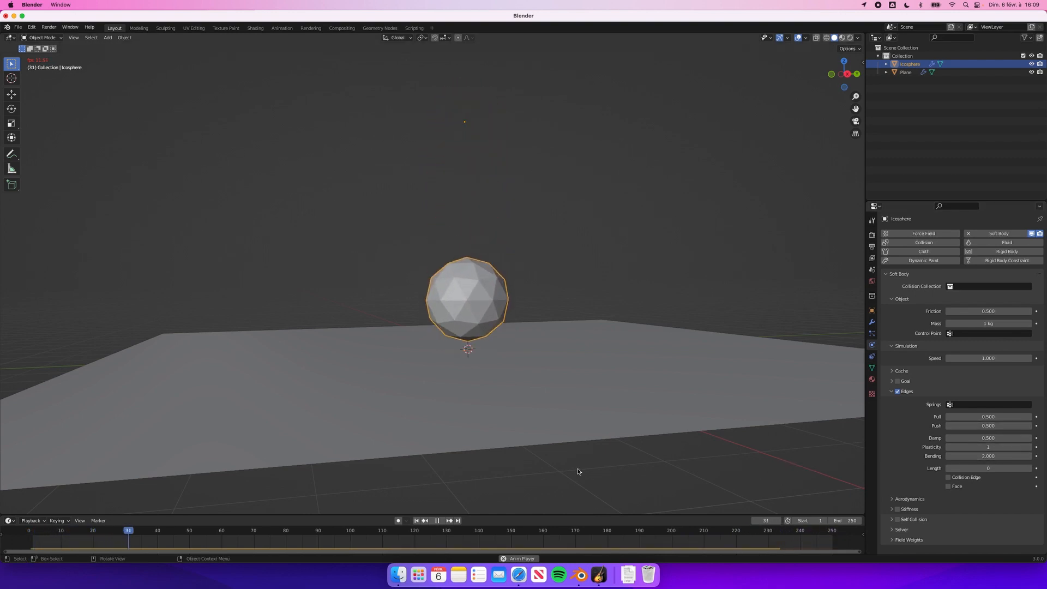
pyautogui.press('space')
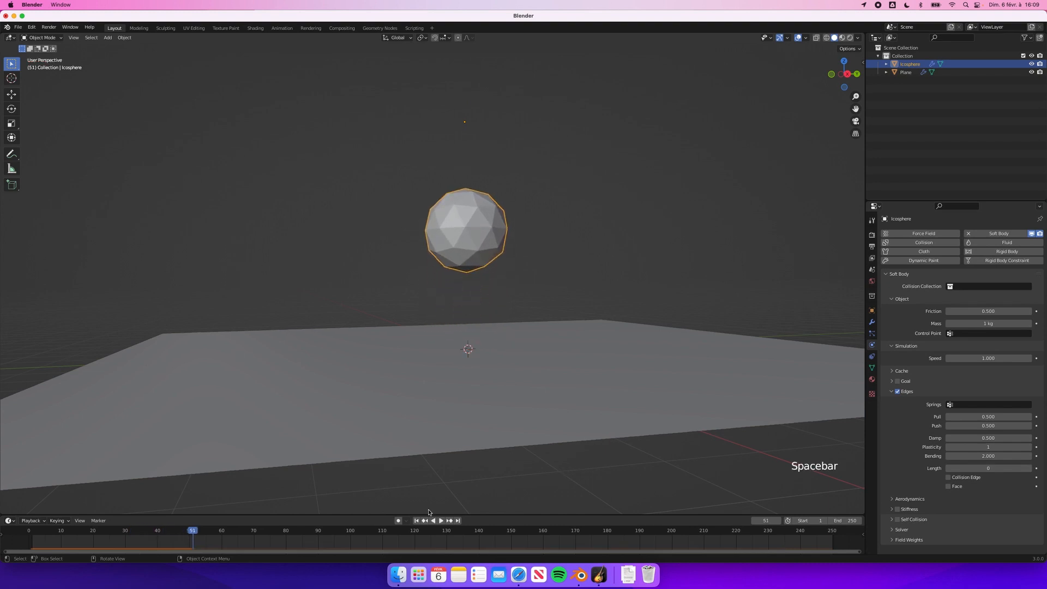
pyautogui.click(416, 520)
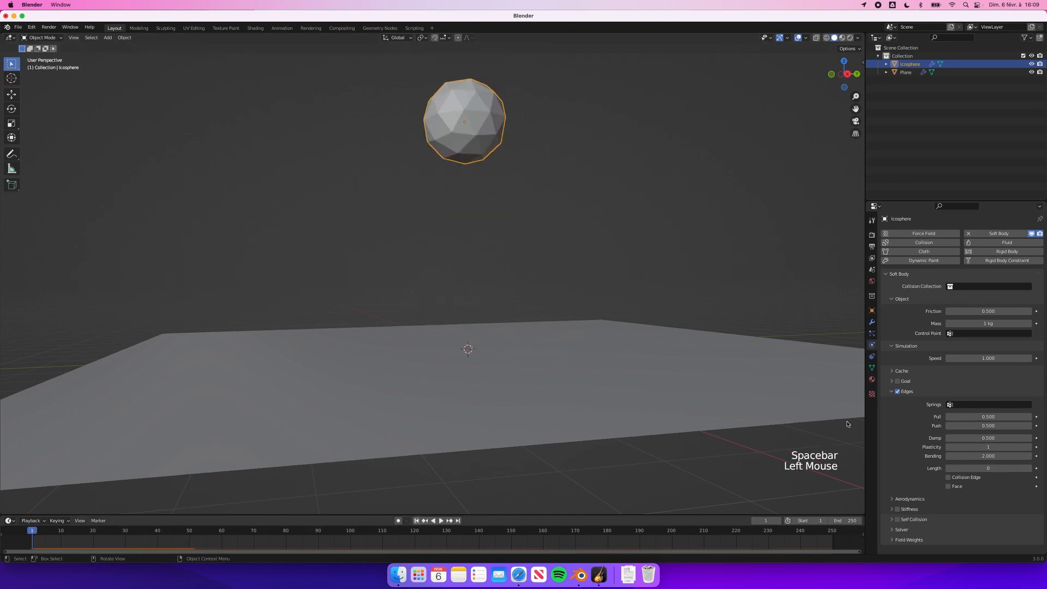
# Set the edge Pull to 0.999 and play the simulation to check the icosphere's bounce, then stop it
pyautogui.click(988, 417)
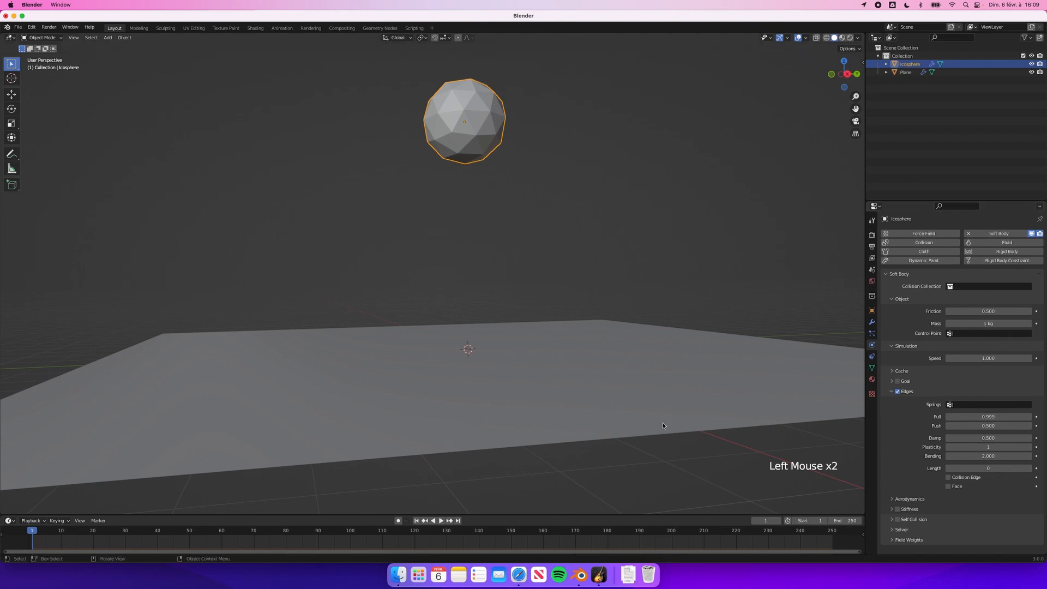
pyautogui.press('space')
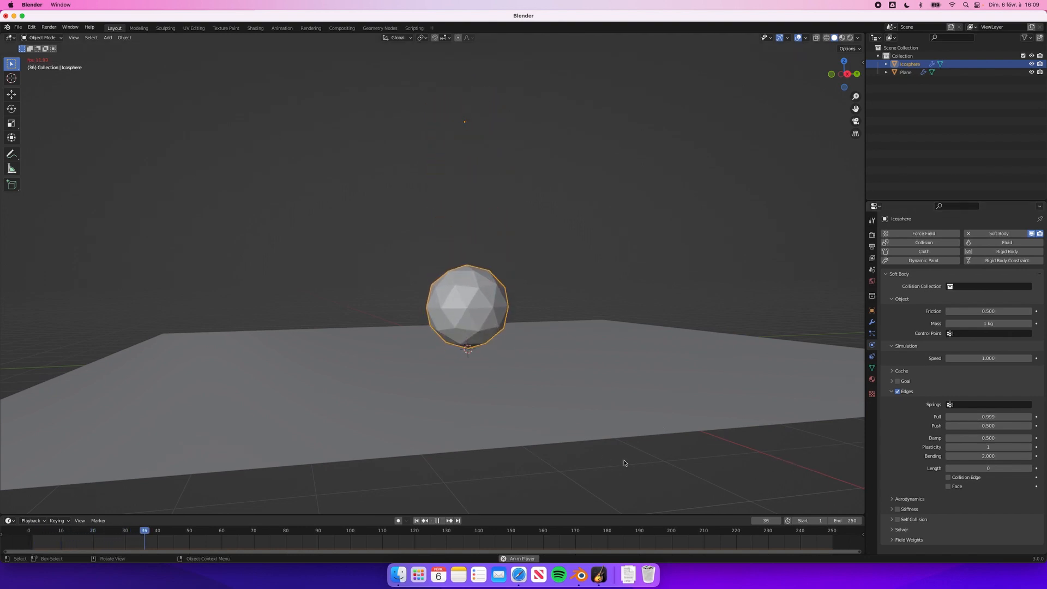
pyautogui.scroll(3, 625, 463)
pyautogui.keyDown('shift'); pyautogui.scroll(2, 625, 463); pyautogui.keyUp('shift')
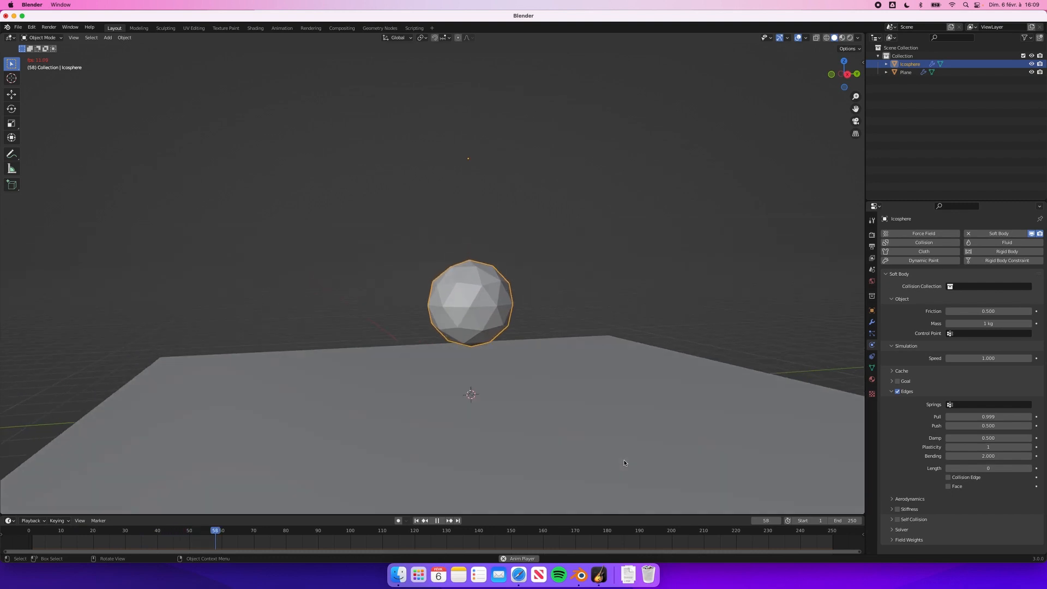
pyautogui.keyDown('shift'); pyautogui.scroll(-2, 625, 462); pyautogui.keyUp('shift')
pyautogui.press('space')
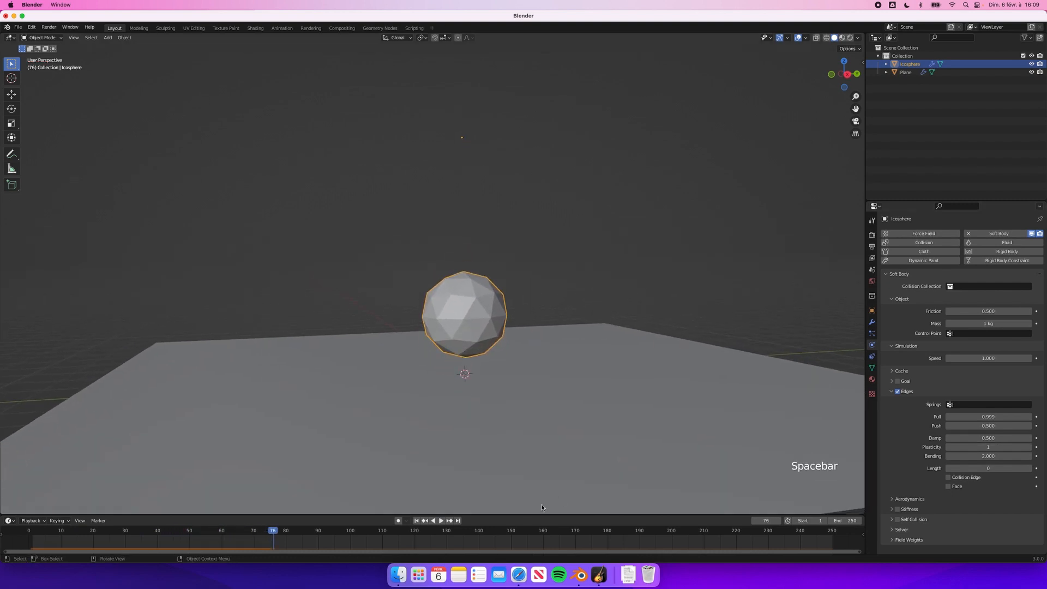
# Set the edge Pull to 0.099, replay the simulation from frame 1 to compare the bounce, then stop and rewind
pyautogui.moveTo(998, 417); pyautogui.dragTo(949, 418)
pyautogui.click(418, 521)
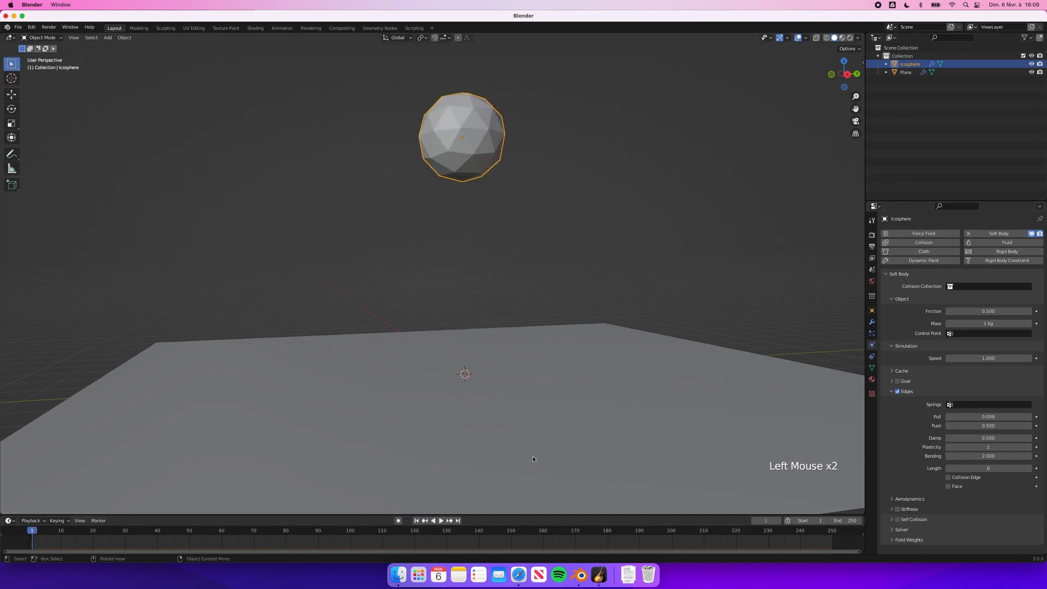
pyautogui.press('space')
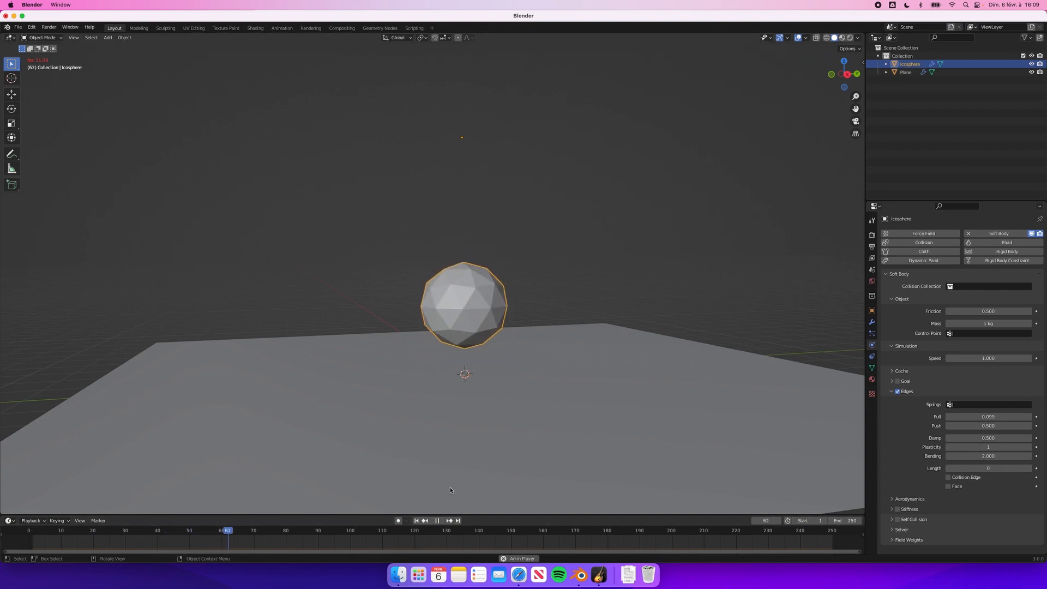
pyautogui.press('space')
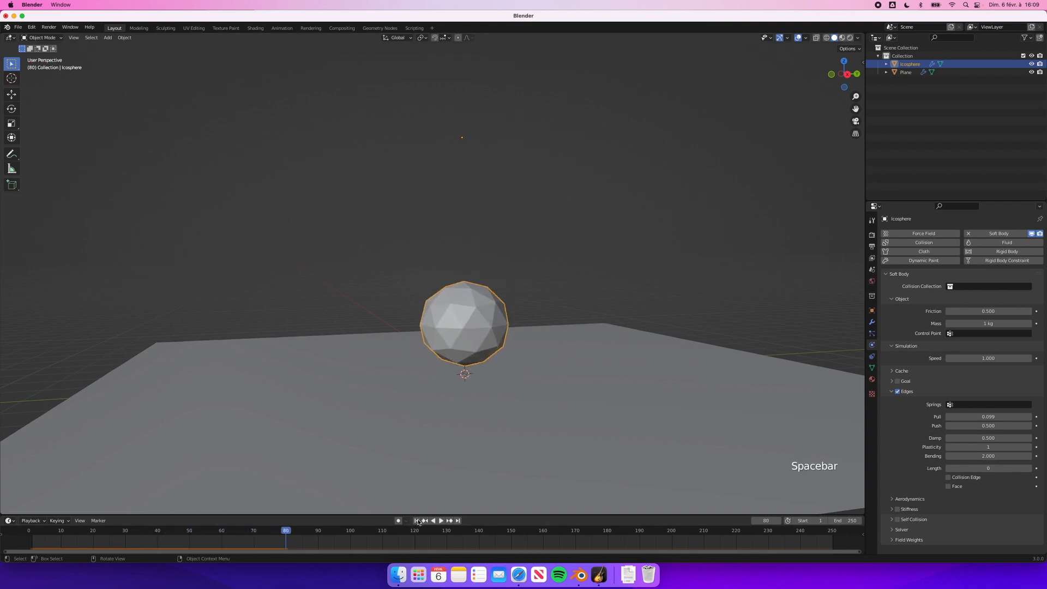
pyautogui.click(416, 520)
# Set the edge Pull to 0.5 and Push to 0, with the timeline at frame 1
pyautogui.doubleClick(1003, 417)
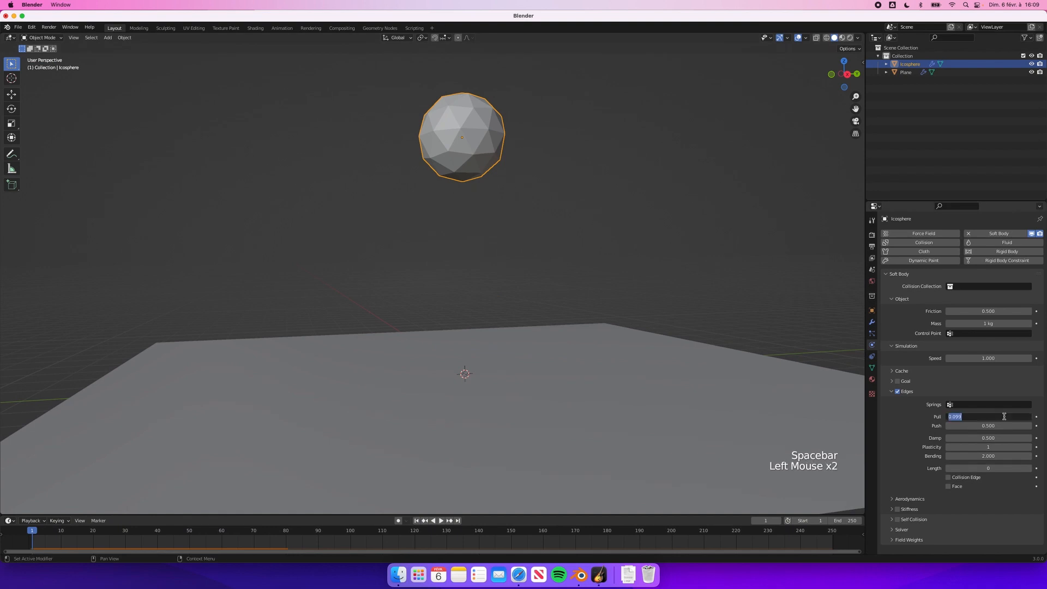
pyautogui.write('.5')
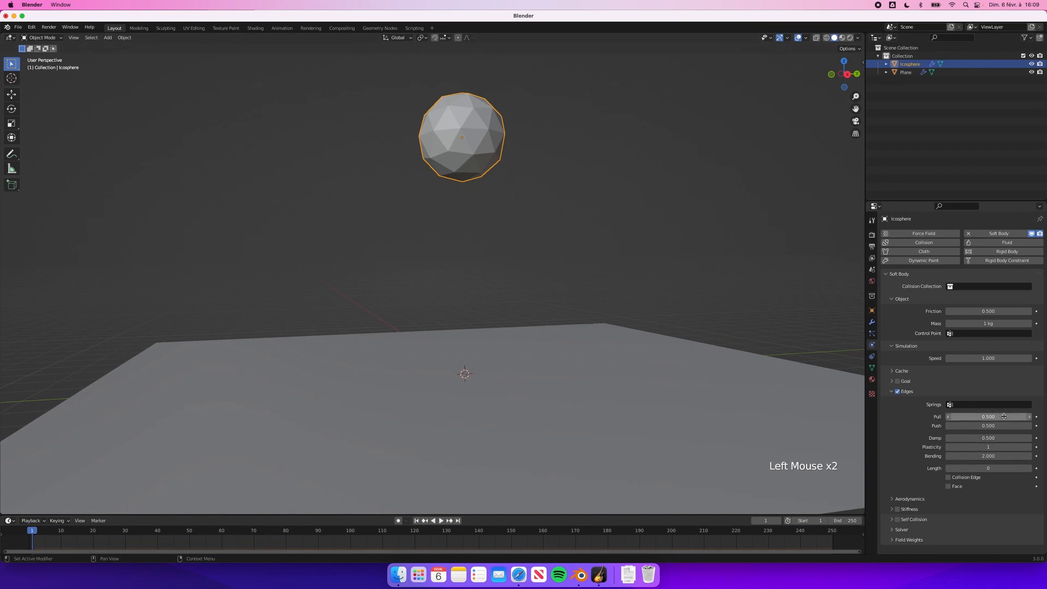
pyautogui.click(999, 425)
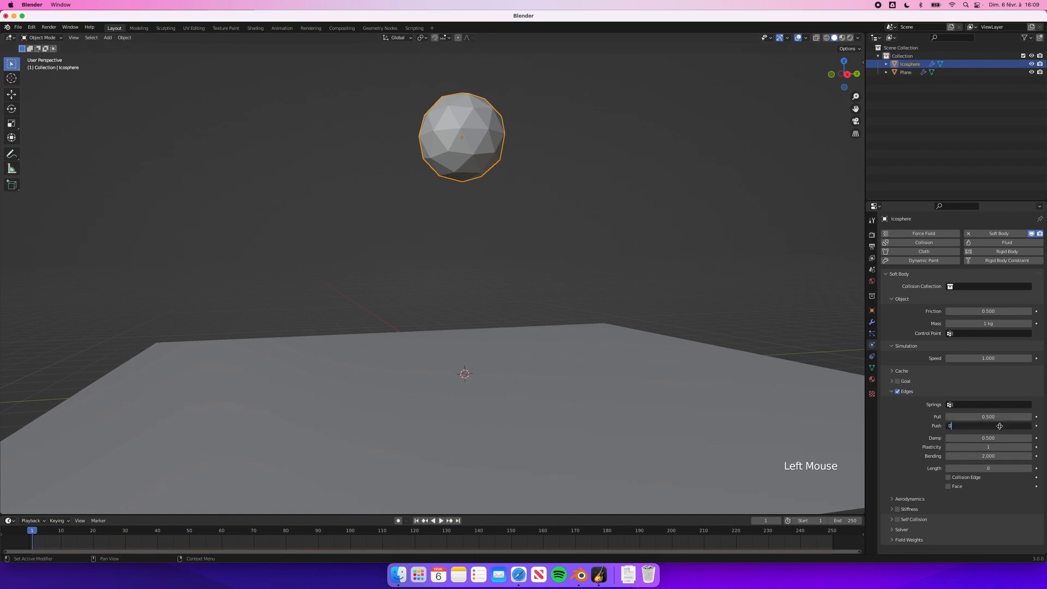
pyautogui.doubleClick(416, 520)
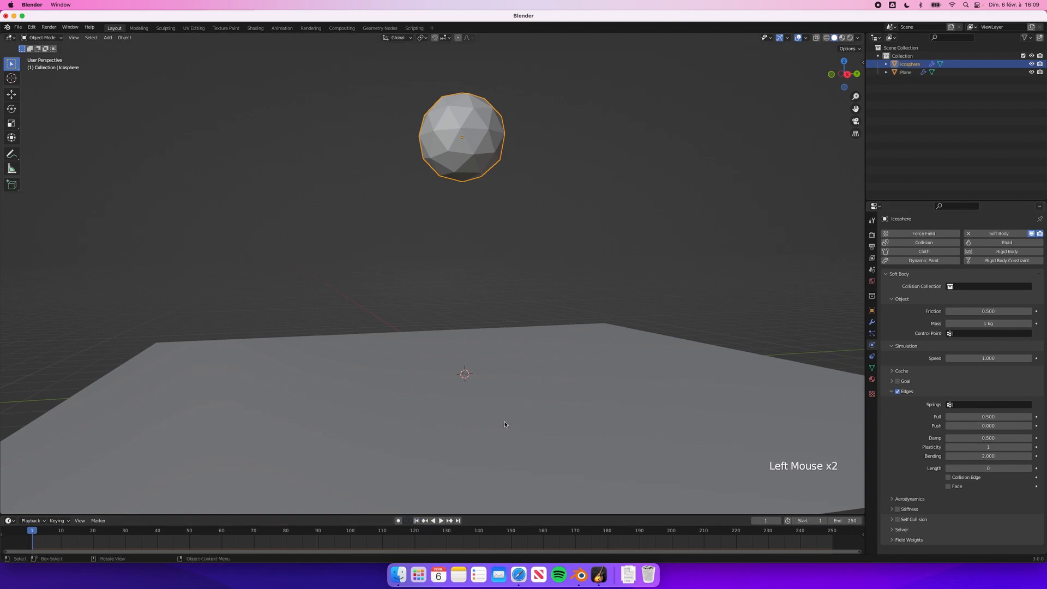
# Play the simulation to check how the icosphere behaves with Push at 0, then stop it and return to frame 1
pyautogui.press('space')
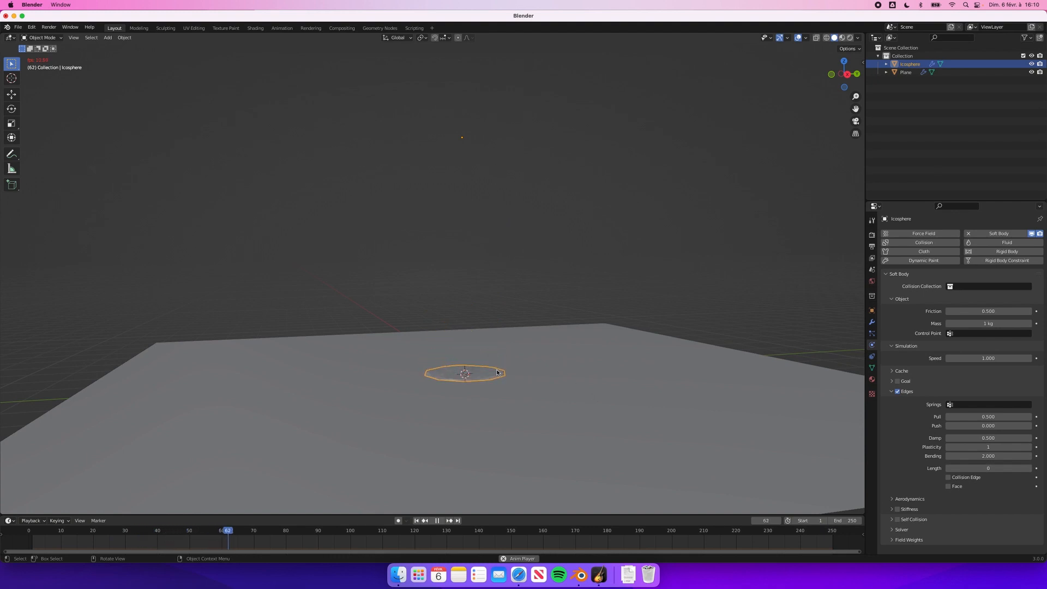
pyautogui.press('space')
pyautogui.click(417, 520)
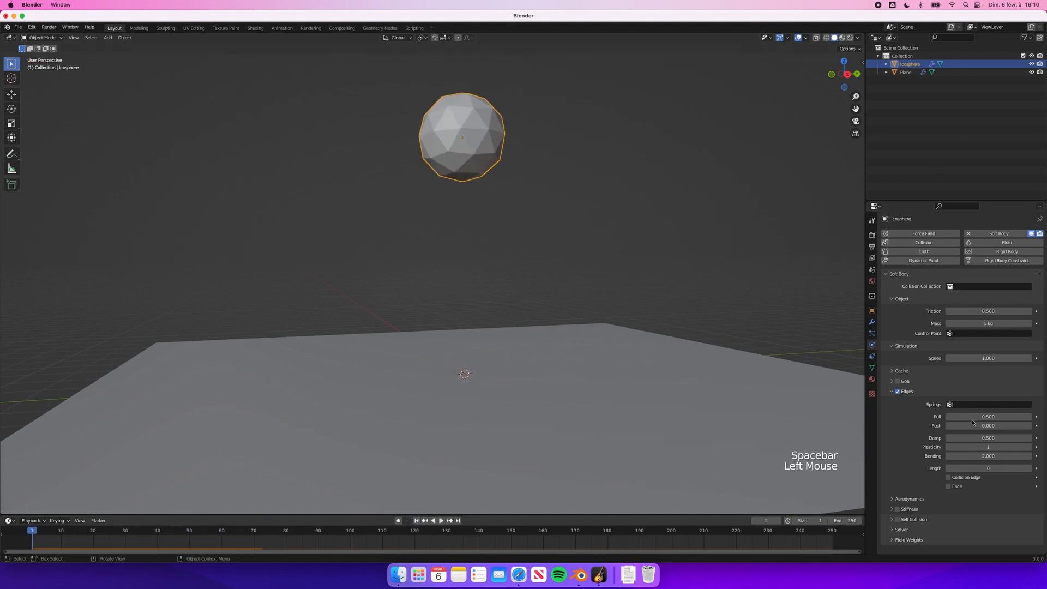
# Set the edge Push to 0.999 and play the simulation to compare how the icosphere lands, then stop it
pyautogui.click(996, 425)
pyautogui.write('1')
pyautogui.press('Return')
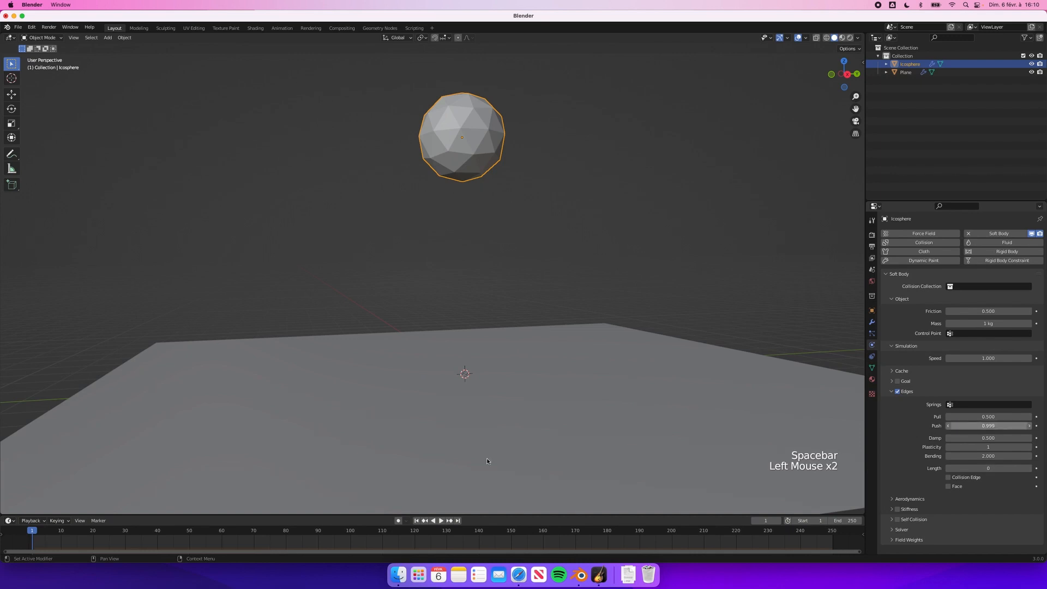
pyautogui.click(441, 520)
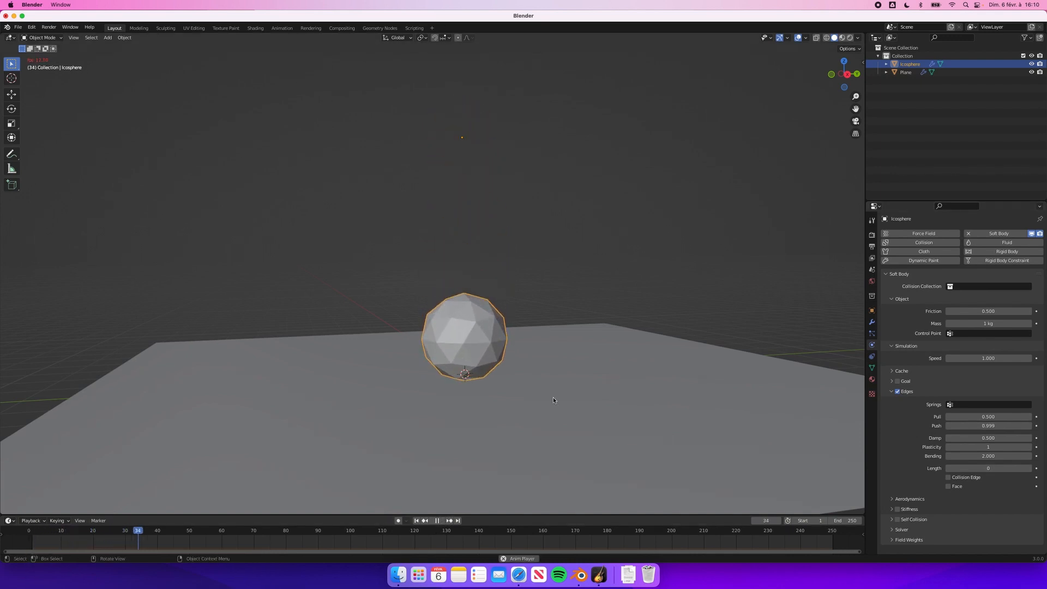
pyautogui.press('space')
# Set the edge Push to 0.5 and return to frame 1
pyautogui.click(1003, 425)
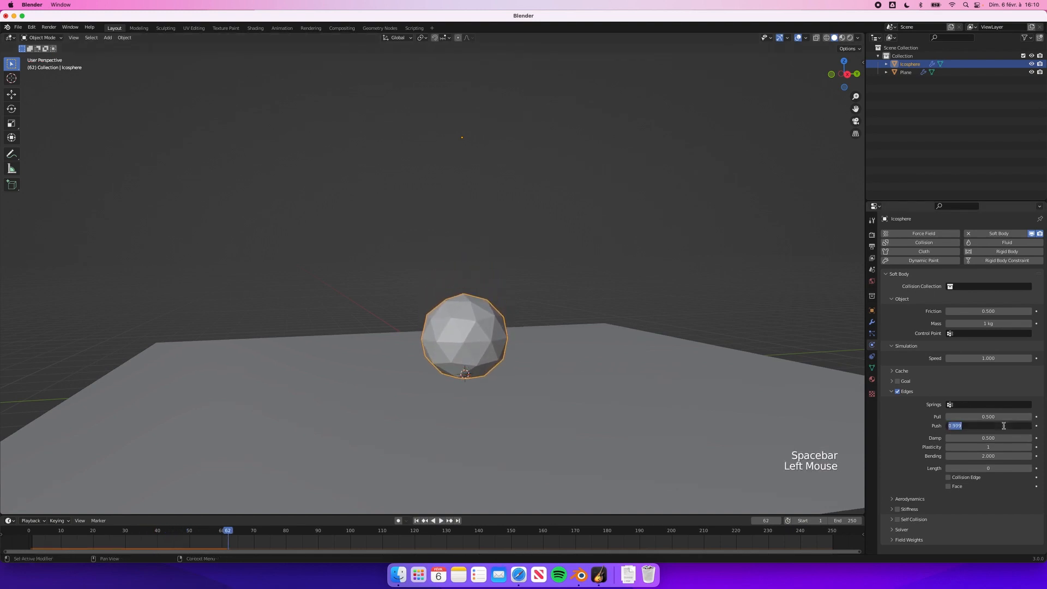
pyautogui.write('.5')
pyautogui.press('Return')
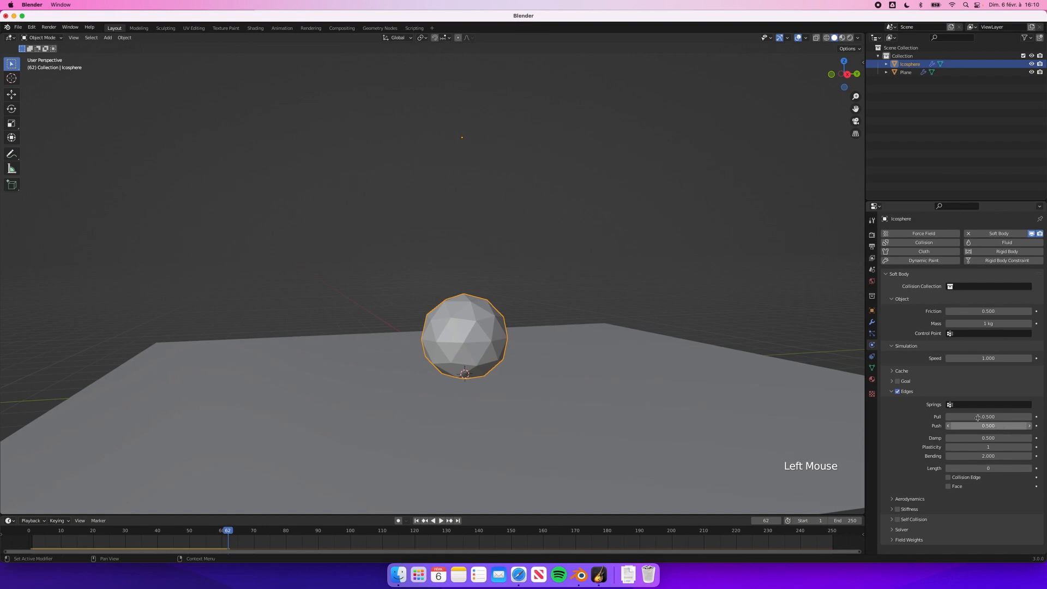
pyautogui.click(417, 521)
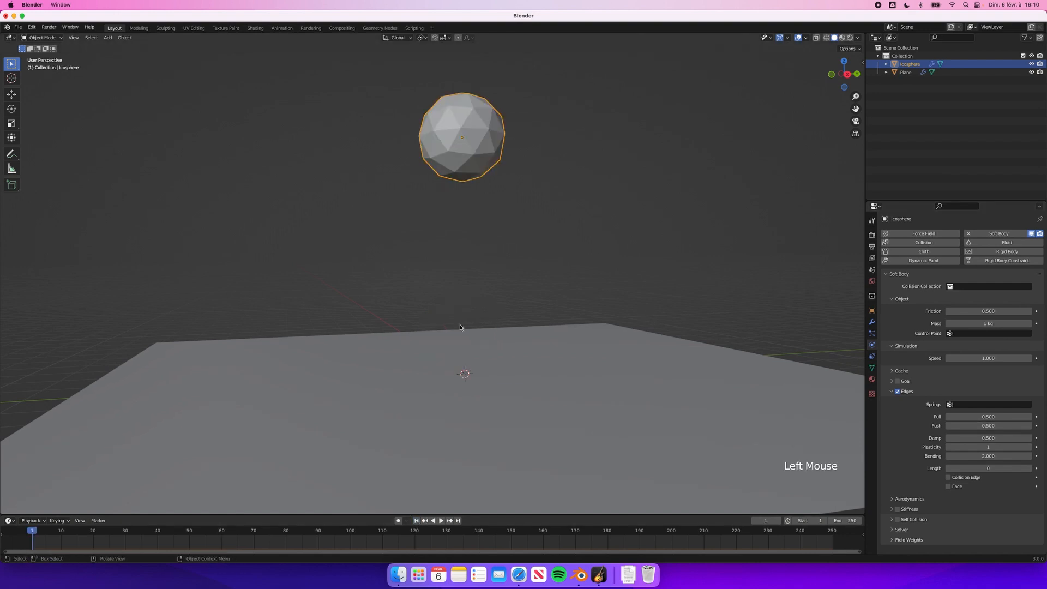
# Add a cylinder at the centre of the plane and scale it down uniformly until it is much narrower than the icosphere
pyautogui.keyDown('shift'); pyautogui.scroll(2, 462, 324); pyautogui.keyUp('shift')
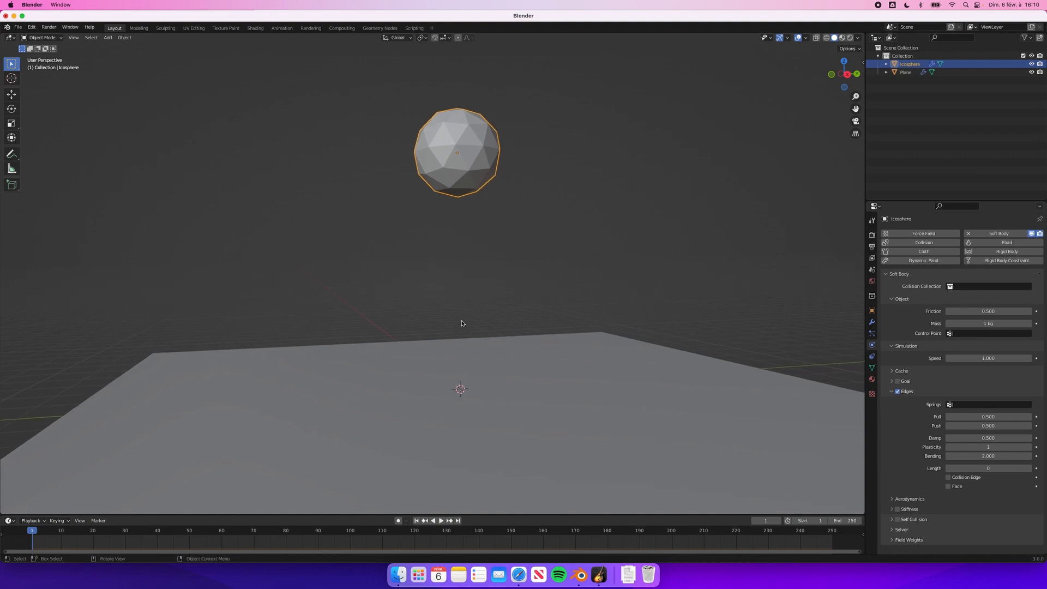
pyautogui.scroll(2, 462, 323)
pyautogui.keyDown('shift'); pyautogui.scroll(3, 462, 324); pyautogui.keyUp('shift')
pyautogui.keyDown('shift'); pyautogui.scroll(2, 461, 322); pyautogui.keyUp('shift')
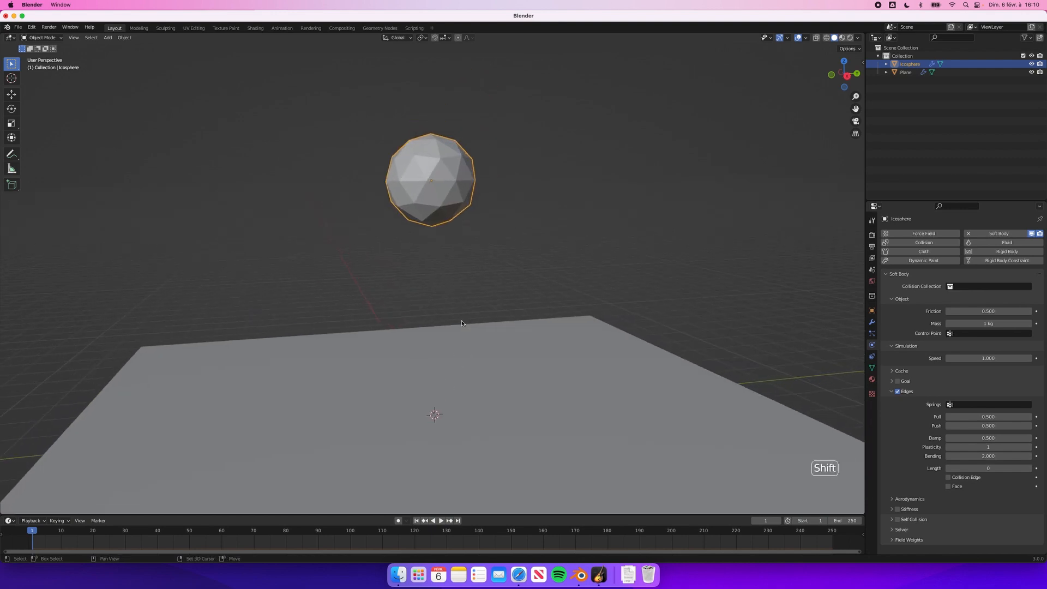
pyautogui.hotkey('shift', 'a')
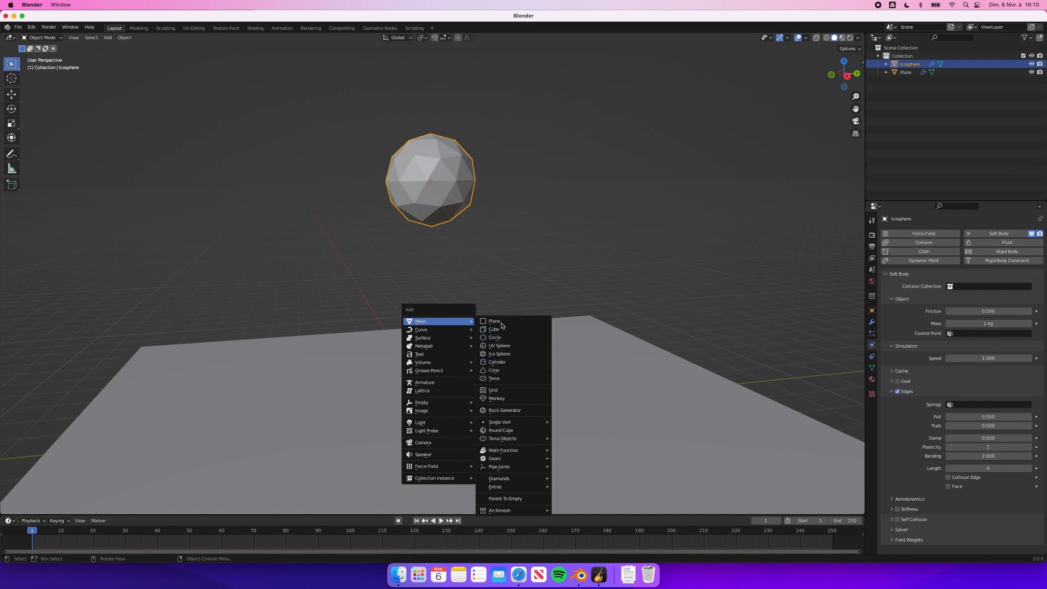
pyautogui.click(500, 363)
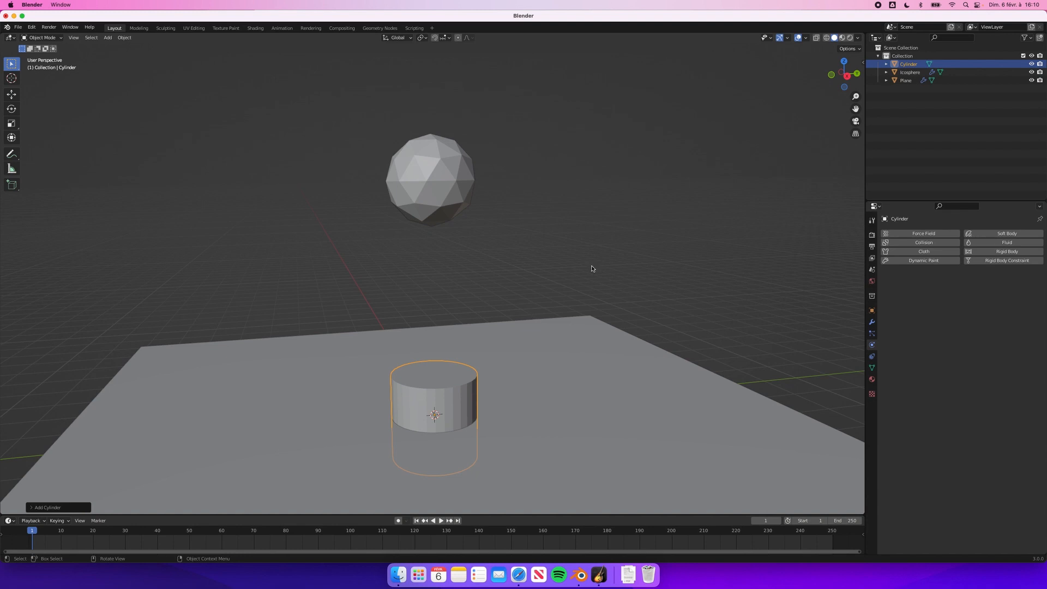
pyautogui.press('s')
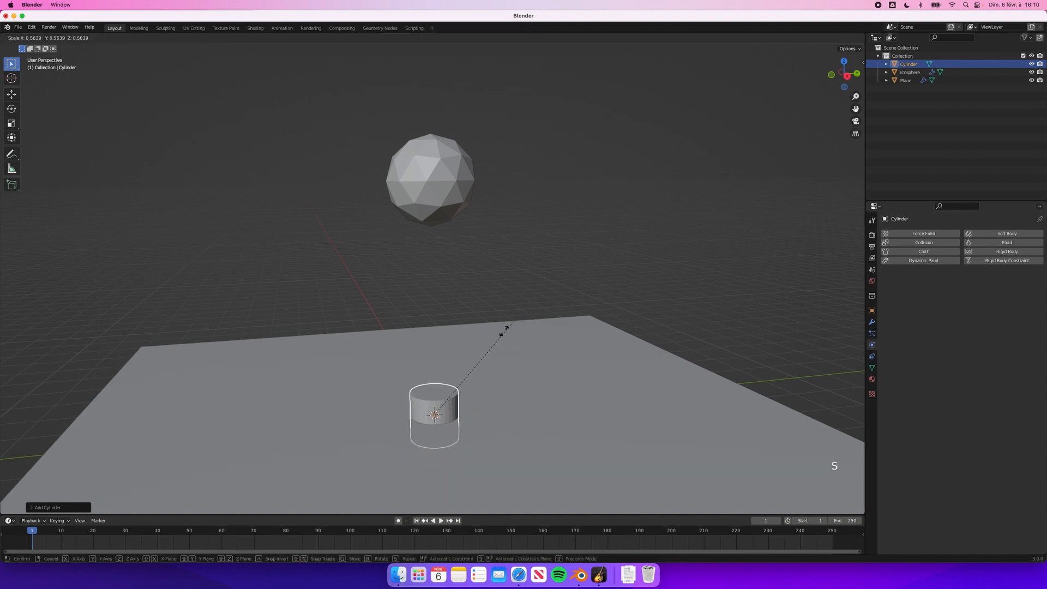
pyautogui.click(475, 364)
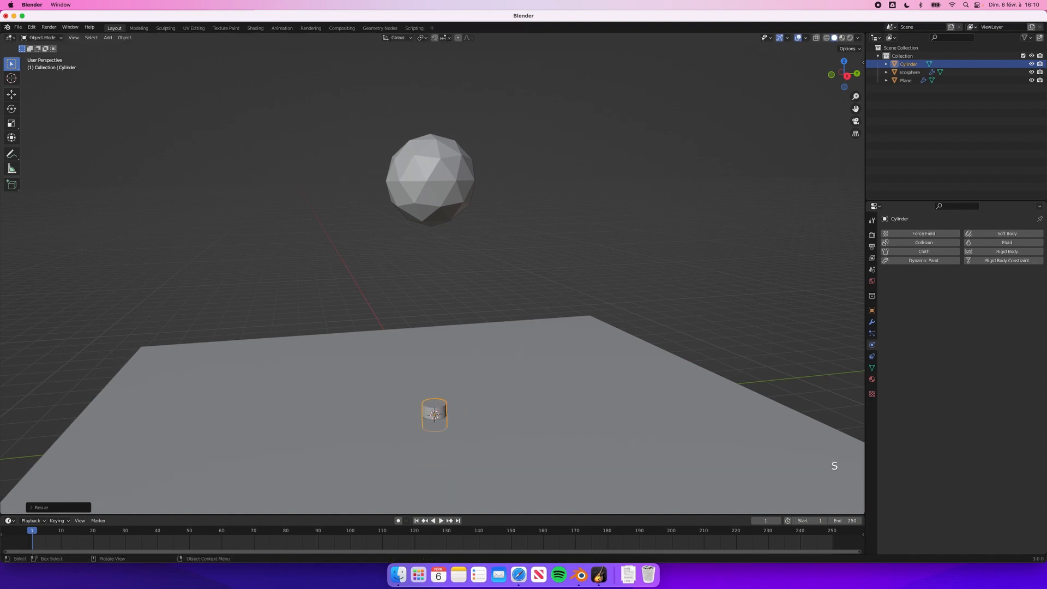
# Stretch the cylinder along the Z axis to about 6 times its height to form a long rod
pyautogui.press('s')
pyautogui.press('z')
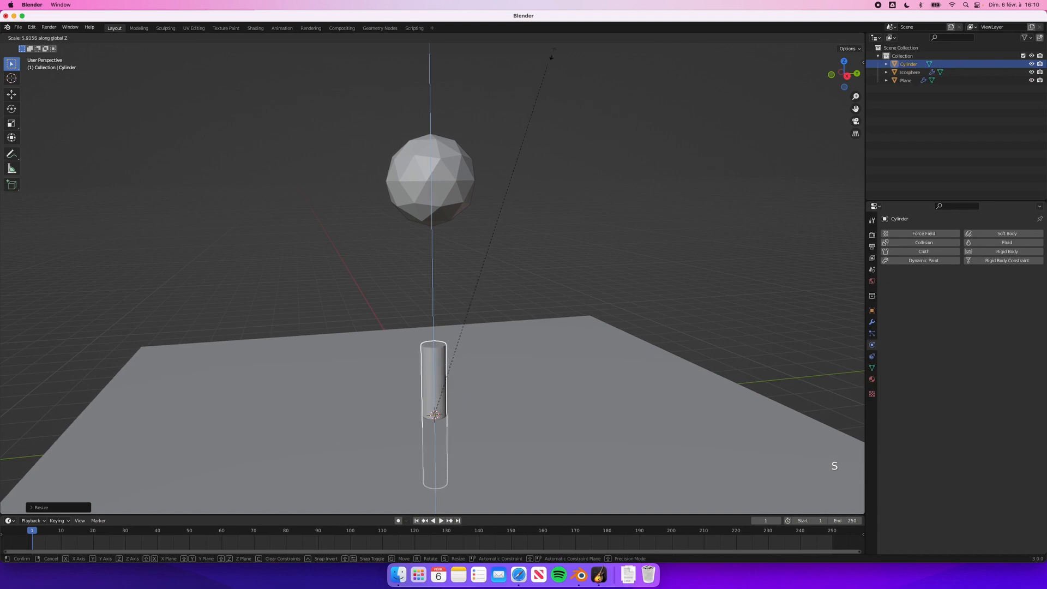
pyautogui.click(553, 52)
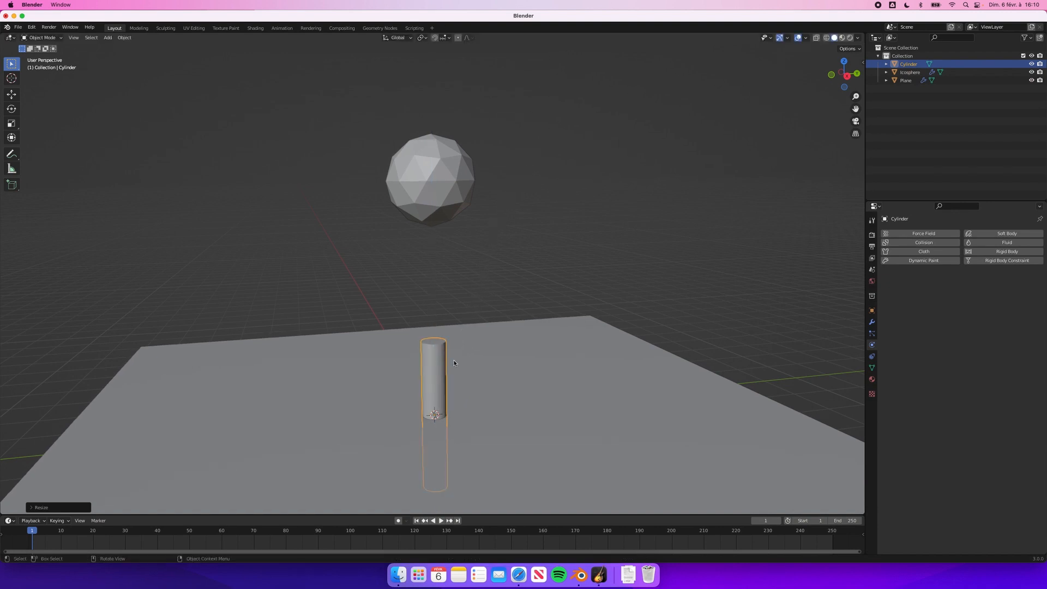
# Move the cylinder up along Z to the icosphere's height and about 4.5 m along Y to stand beside it
pyautogui.press('g')
pyautogui.press('z')
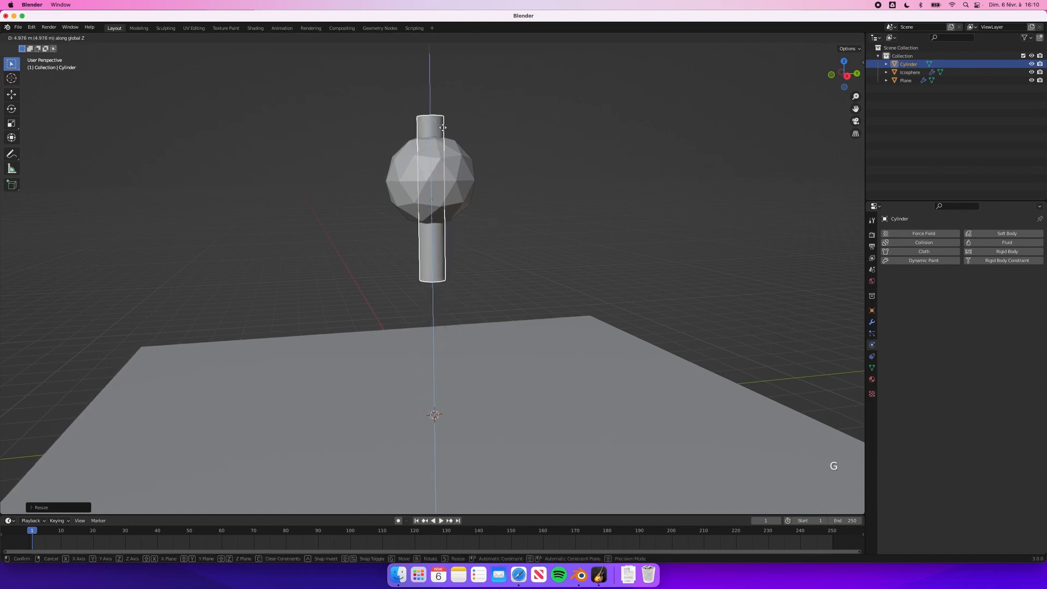
pyautogui.click(443, 131)
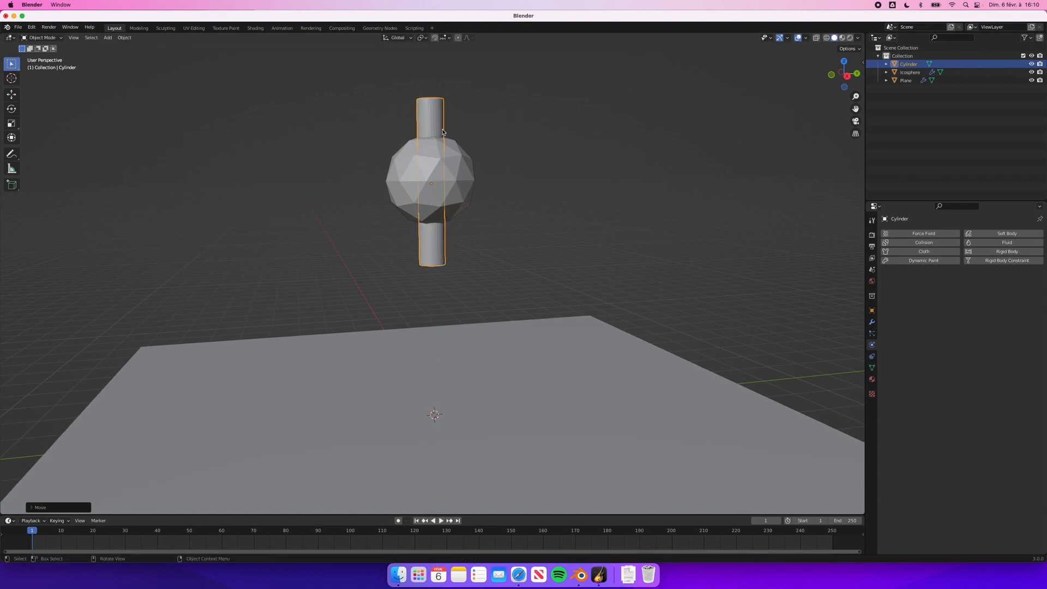
pyautogui.press('g')
pyautogui.press('y')
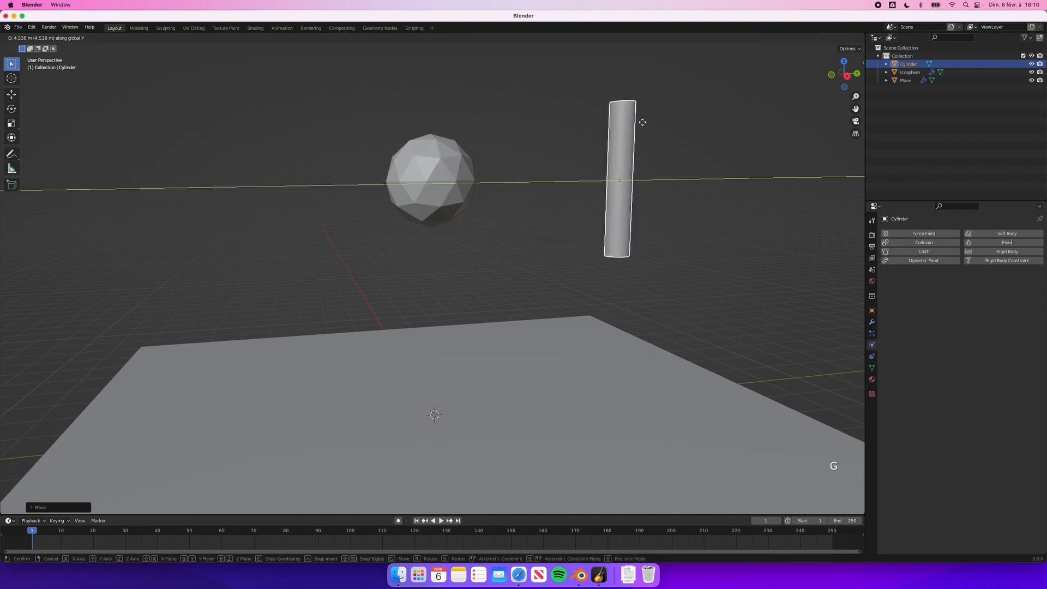
pyautogui.click(644, 123)
# Rotate the cylinder 90° about the X axis so it lies horizontally, pointing at the icosphere
pyautogui.hscroll(5, 644, 123)
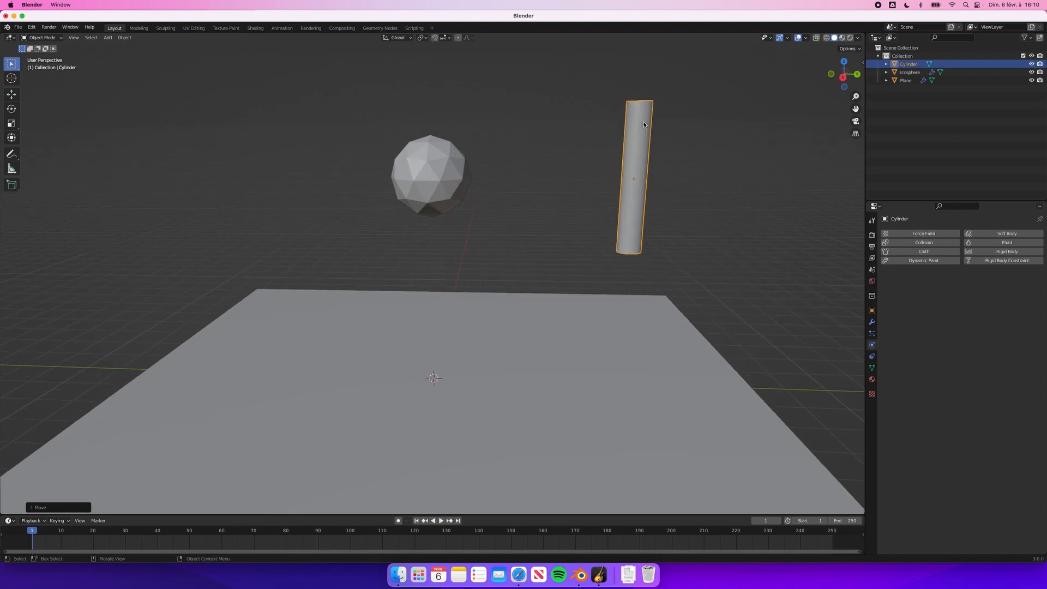
pyautogui.scroll(-1, 643, 125)
pyautogui.press('r')
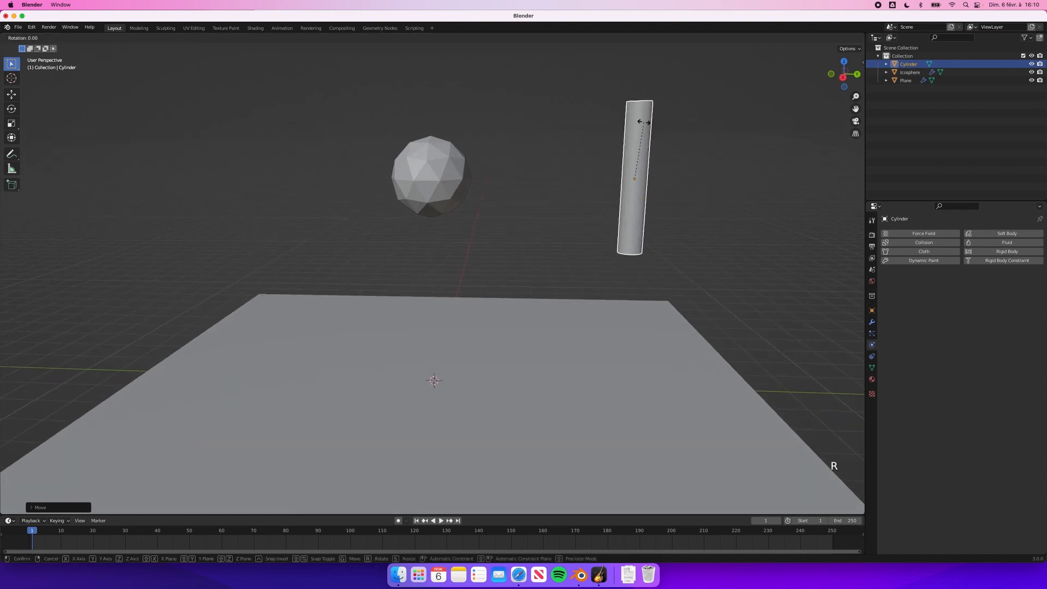
pyautogui.press('x')
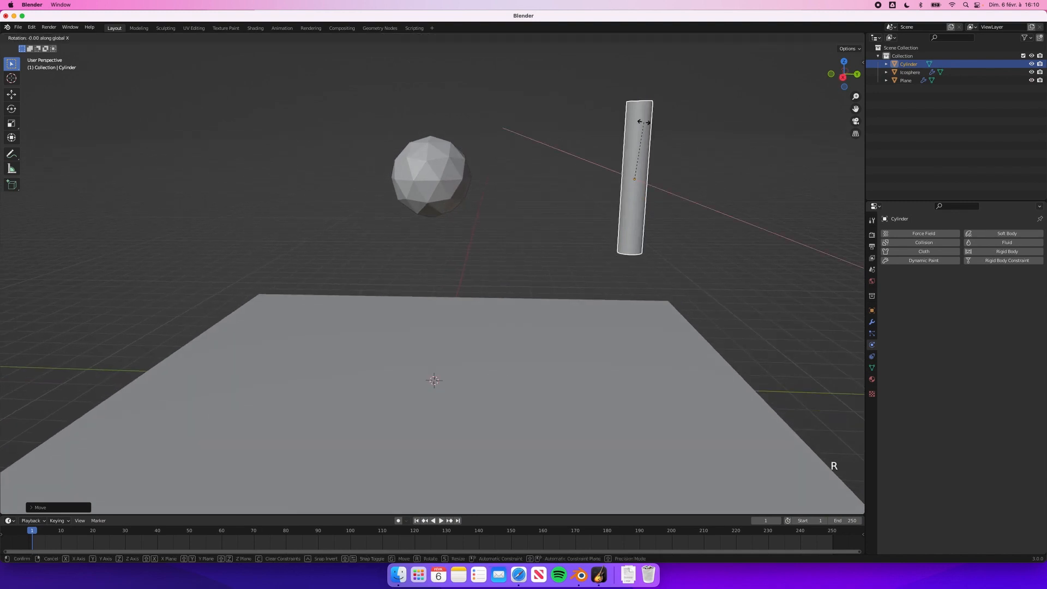
pyautogui.write('90')
pyautogui.press('Return')
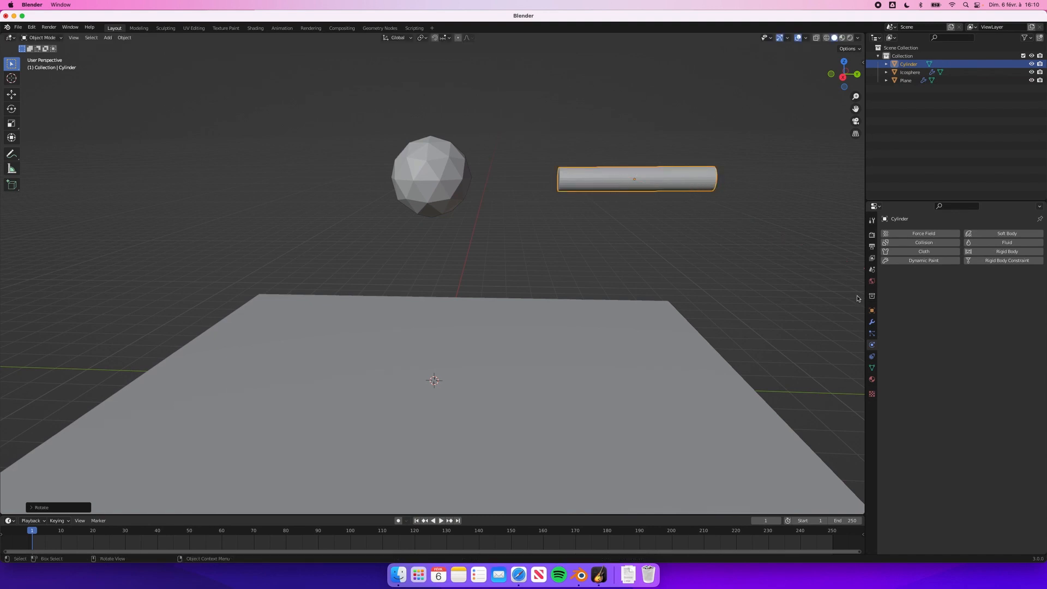
# Enable Collision physics on the cylinder and turn off the scene's gravity
pyautogui.click(932, 245)
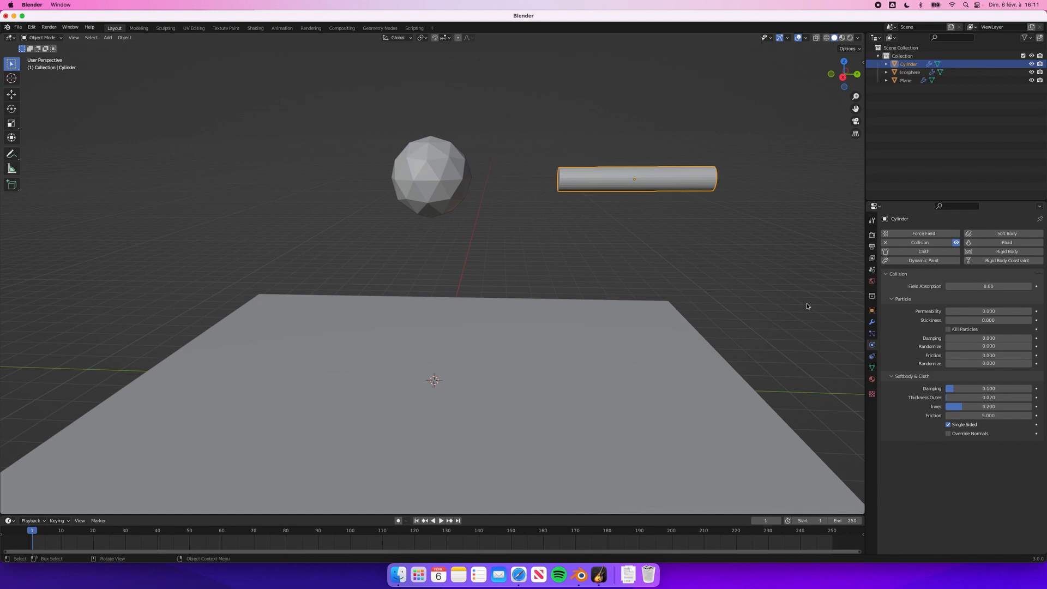
pyautogui.click(872, 270)
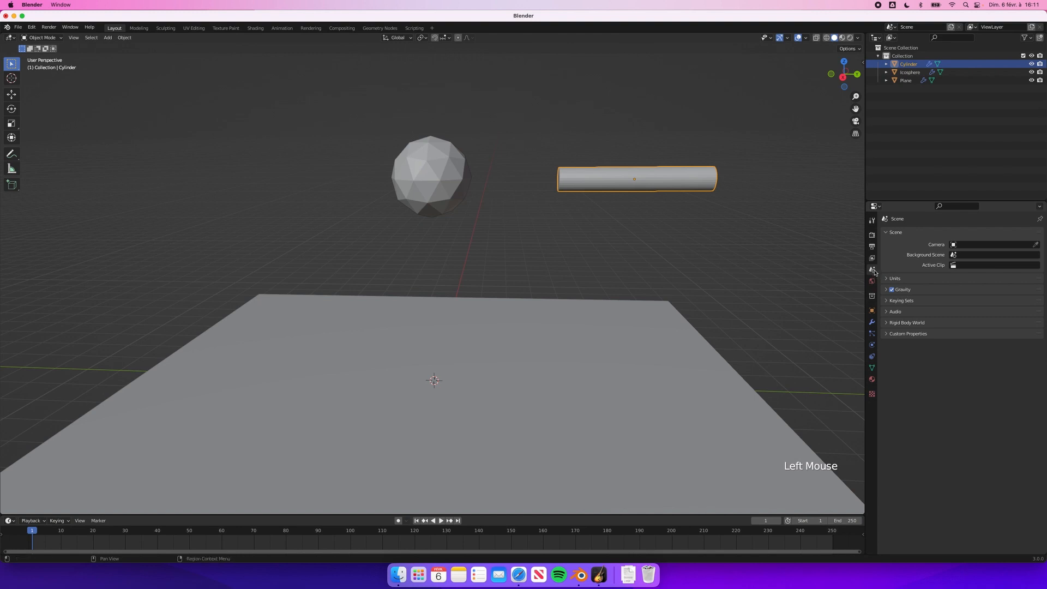
pyautogui.click(892, 290)
# Play the simulation to check the icosphere without gravity, then stop it and return to frame 1
pyautogui.press('space')
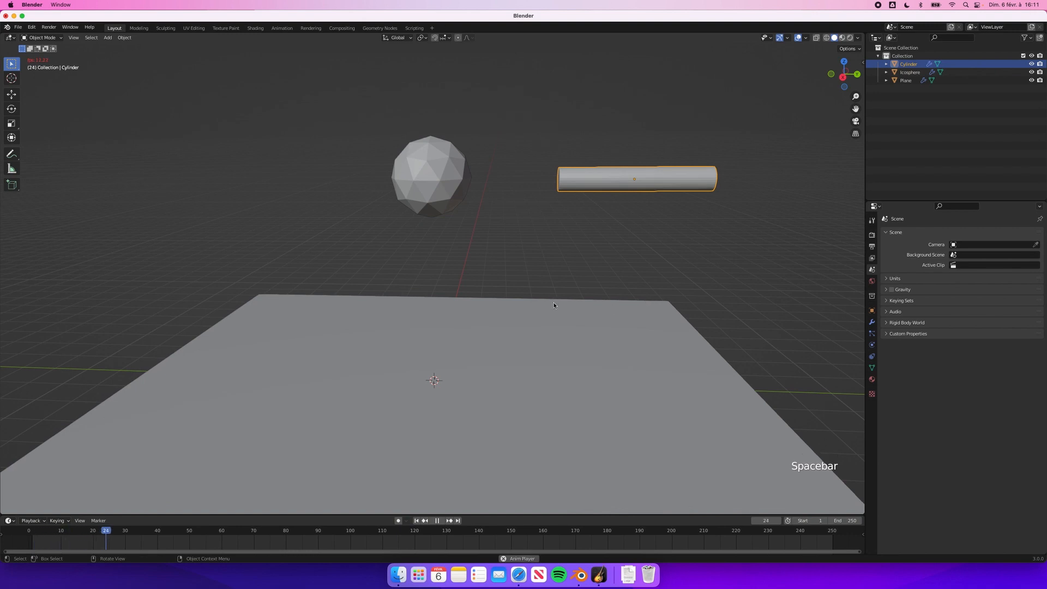
pyautogui.press('space')
pyautogui.click(416, 521)
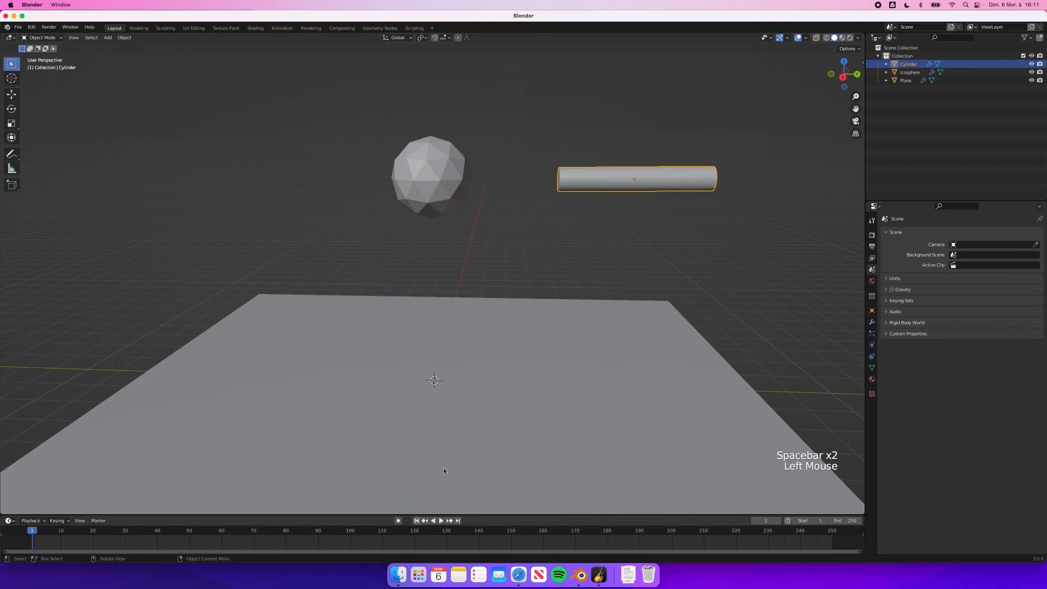
# Try pushing the icosphere with the cylinder along Y during playback, then stop the simulation and return to frame 1
pyautogui.press('space')
pyautogui.click(660, 183)
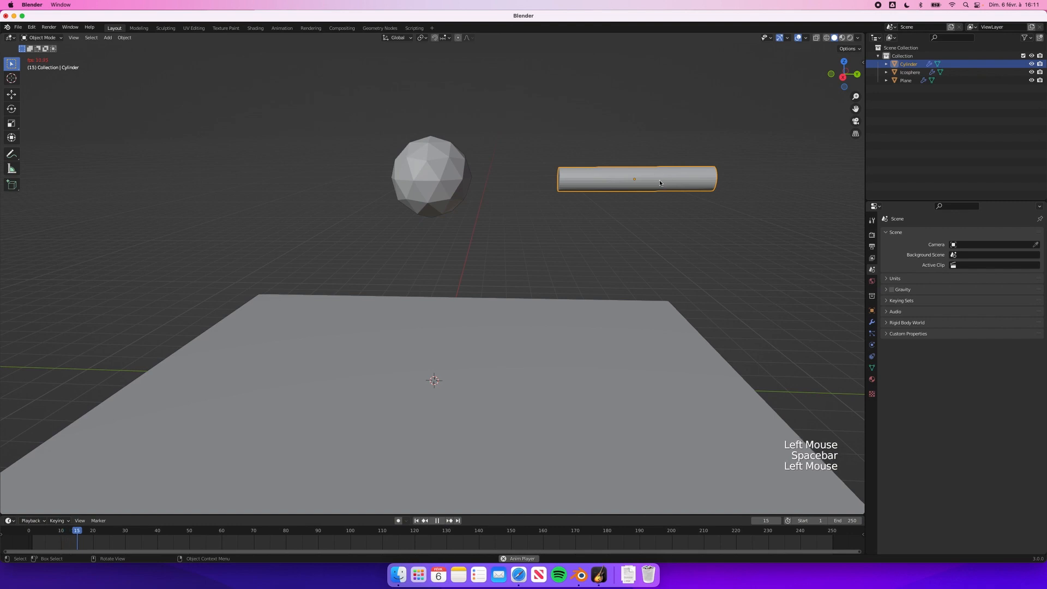
pyautogui.press('g')
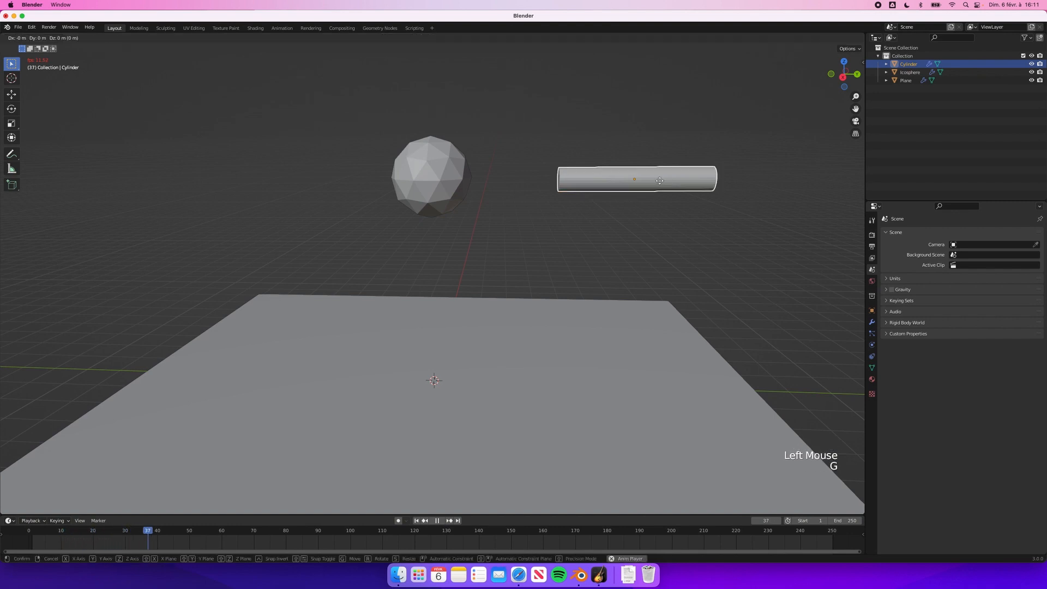
pyautogui.press('y')
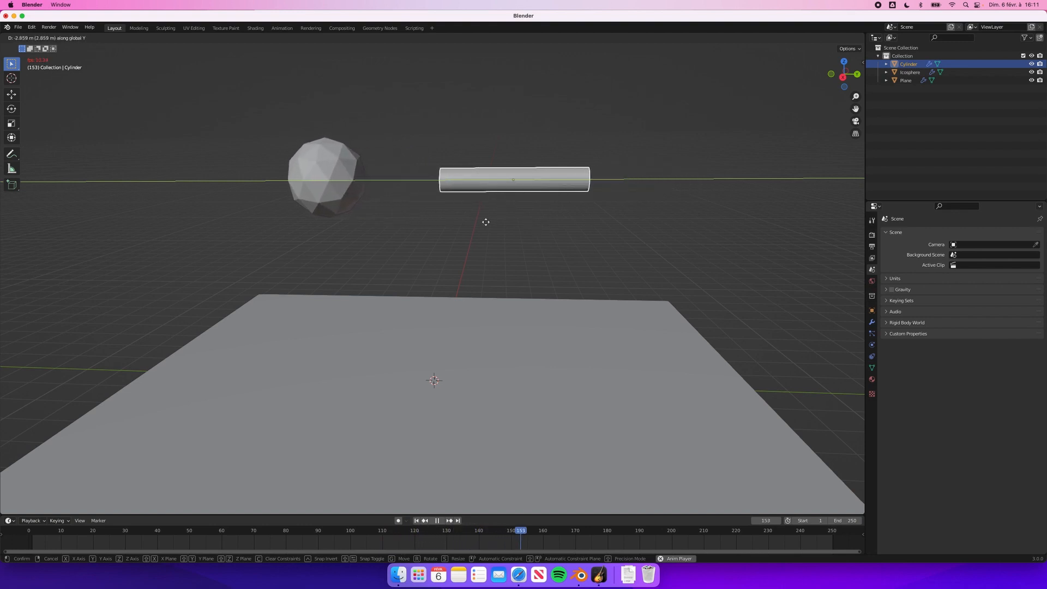
pyautogui.click(622, 236)
pyautogui.press('space')
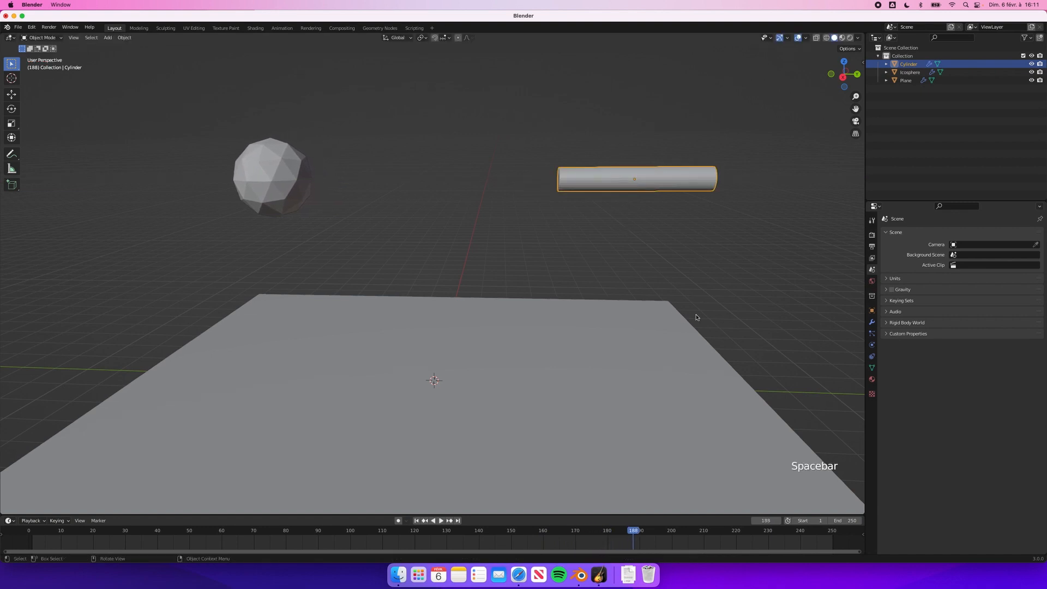
pyautogui.click(417, 521)
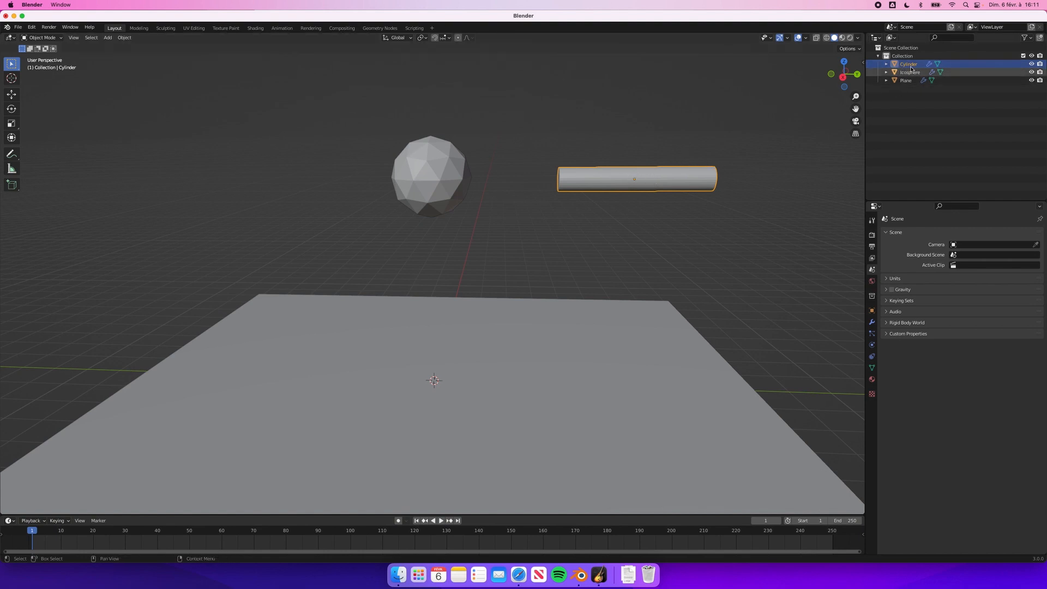
# Disable the cylinder in renders and turn on auto keying
pyautogui.click(1040, 65)
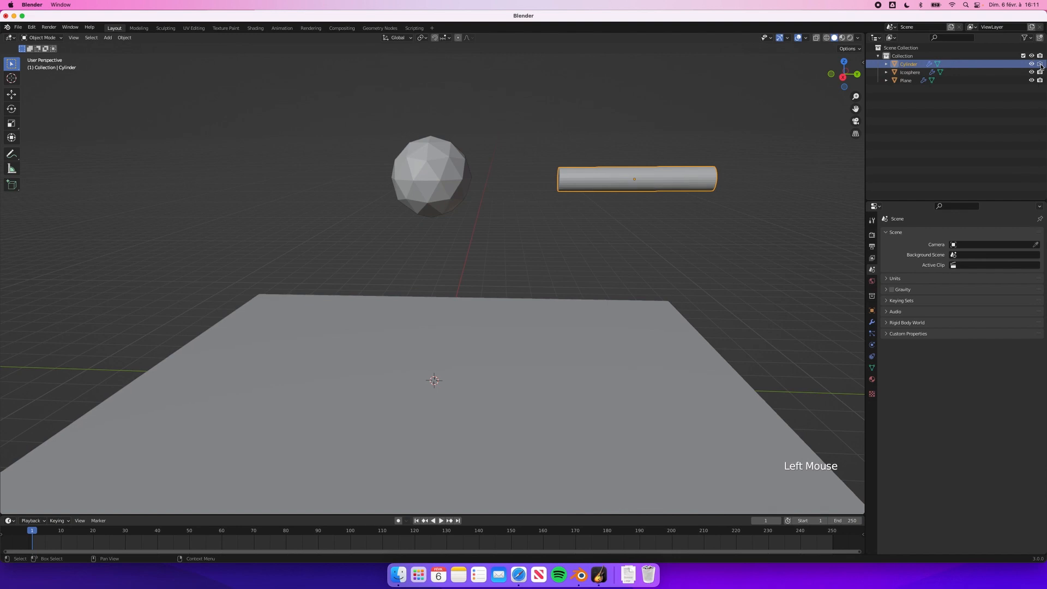
pyautogui.click(398, 521)
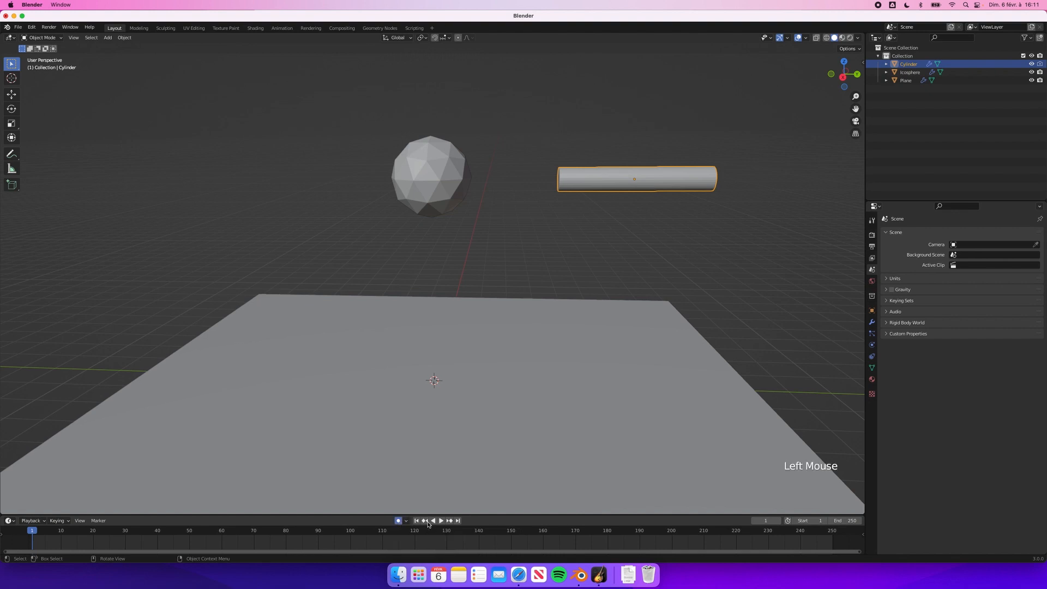
# Record keyframes by pushing the cylinder into the icosphere during playback, then stop playback and turn off auto keying
pyautogui.click(441, 521)
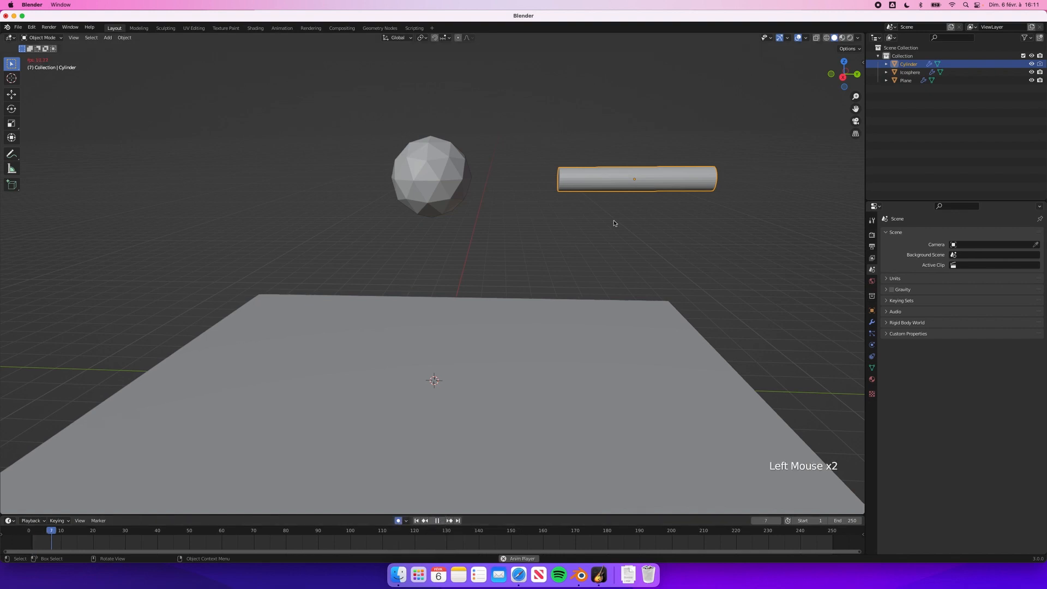
pyautogui.press('g')
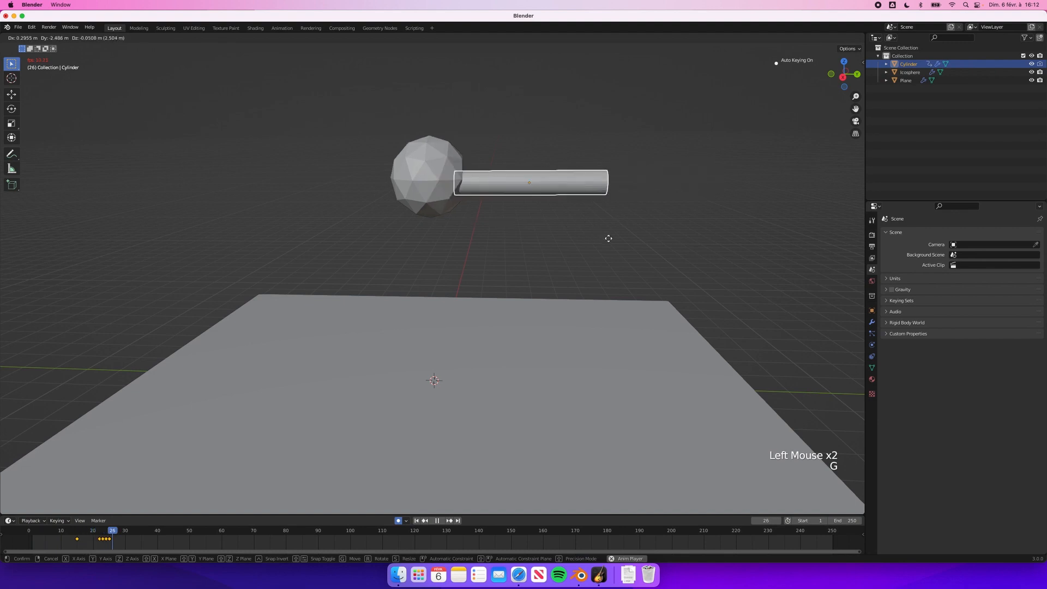
pyautogui.click(486, 199)
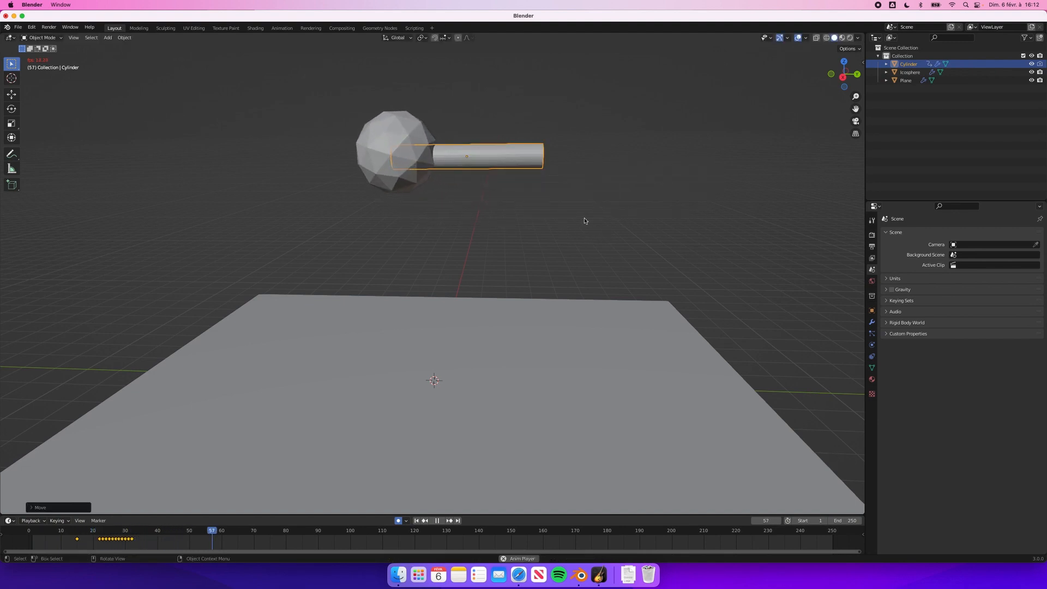
pyautogui.press('space')
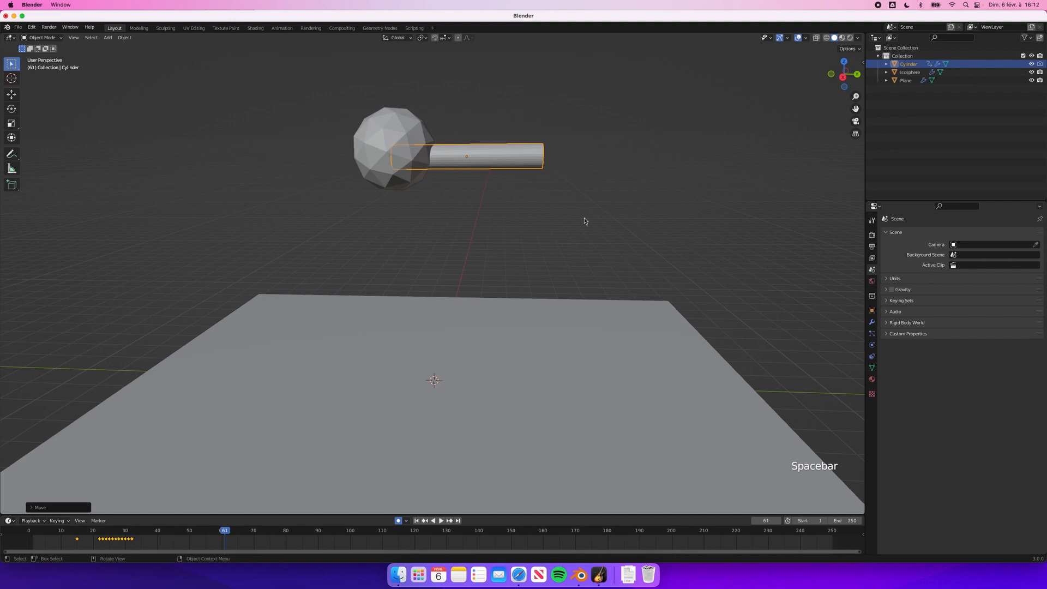
pyautogui.click(398, 521)
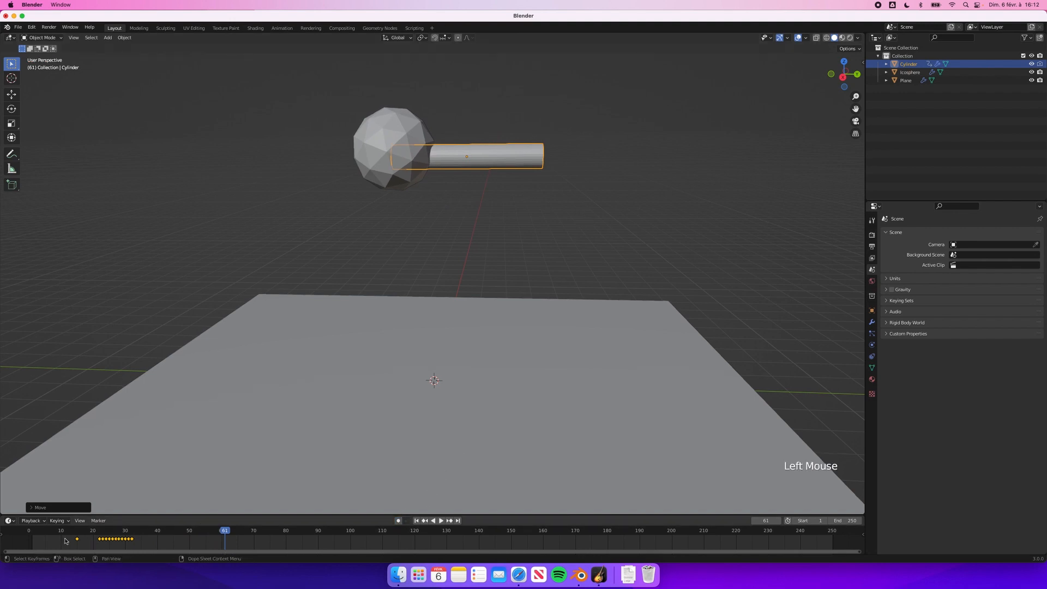
# Hide the cylinder in the viewport and play the simulation from frame 1
pyautogui.click(416, 521)
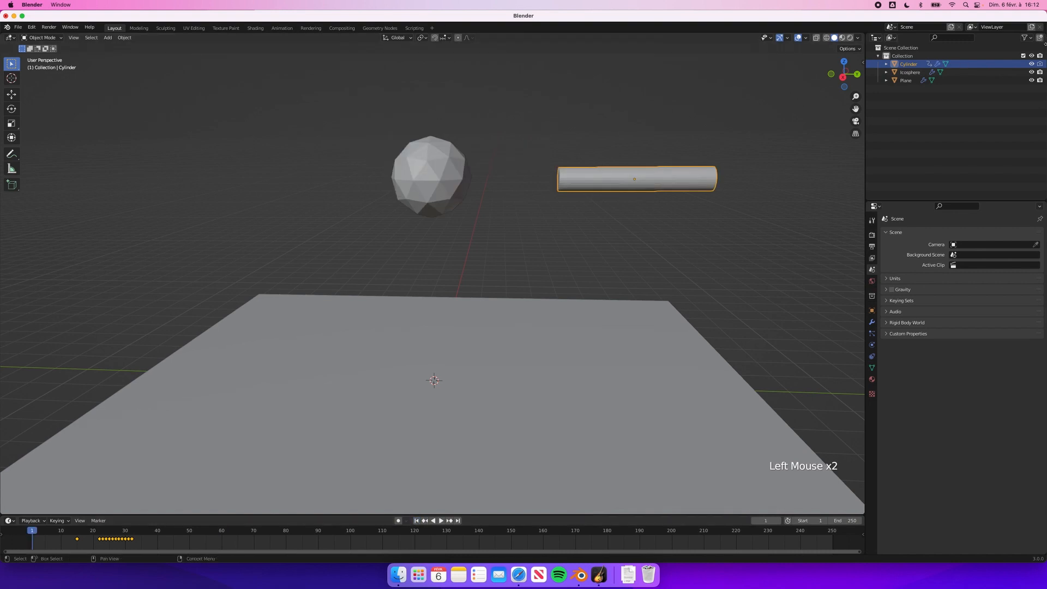
pyautogui.click(1031, 63)
pyautogui.press('space')
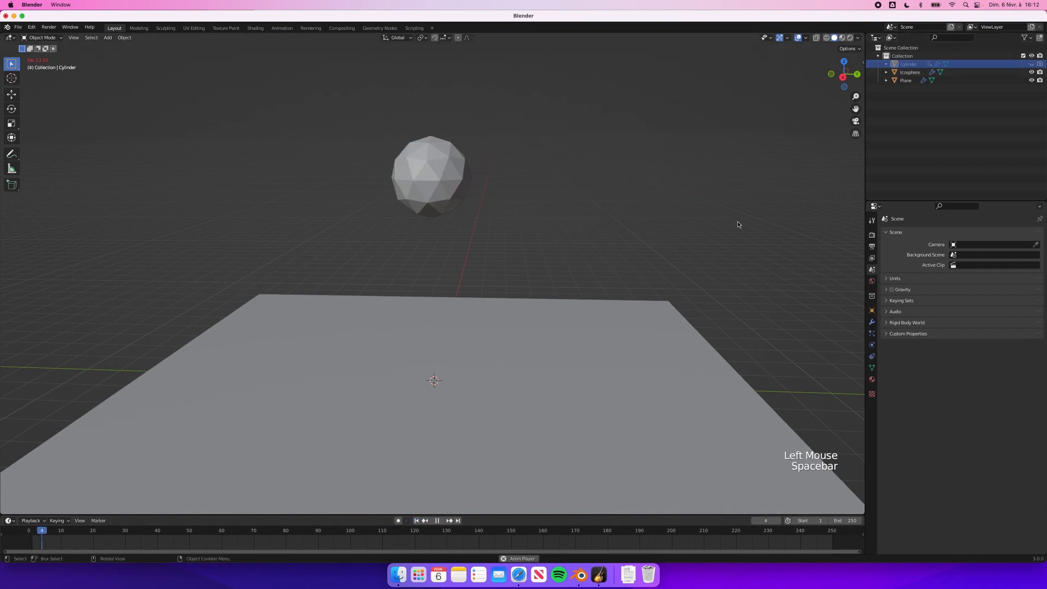
pyautogui.press('space')
pyautogui.press('space')
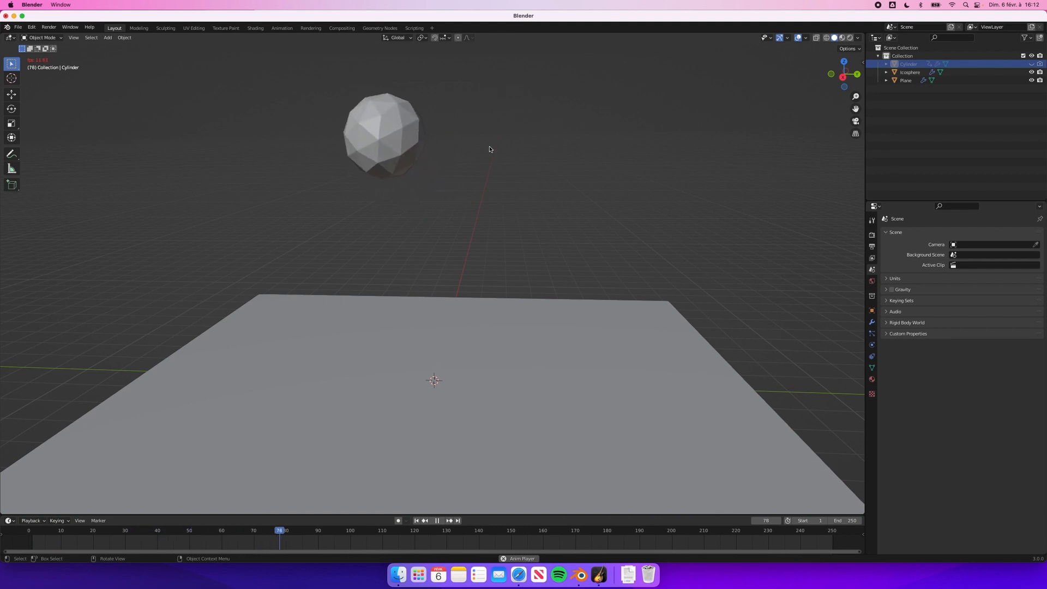
# Examine the icosphere's motion up close during playback, replay it from the start, then stop and return to frame 1
pyautogui.scroll(5, 490, 149)
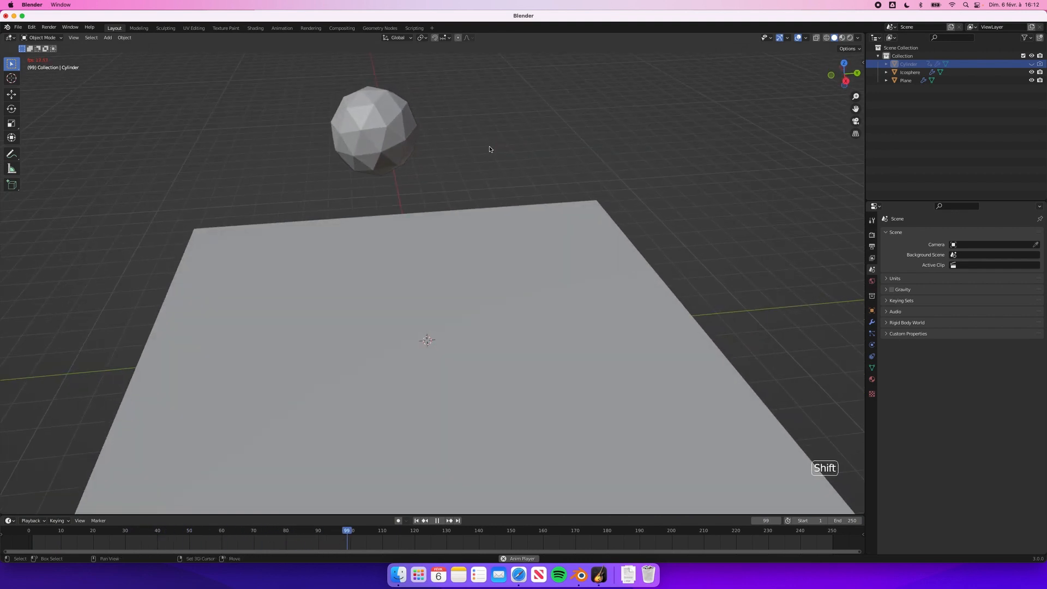
pyautogui.keyDown('shift'); pyautogui.scroll(3, 490, 150); pyautogui.keyUp('shift')
pyautogui.scroll(4, 489, 149)
pyautogui.keyDown('shift'); pyautogui.scroll(2, 490, 150); pyautogui.keyUp('shift')
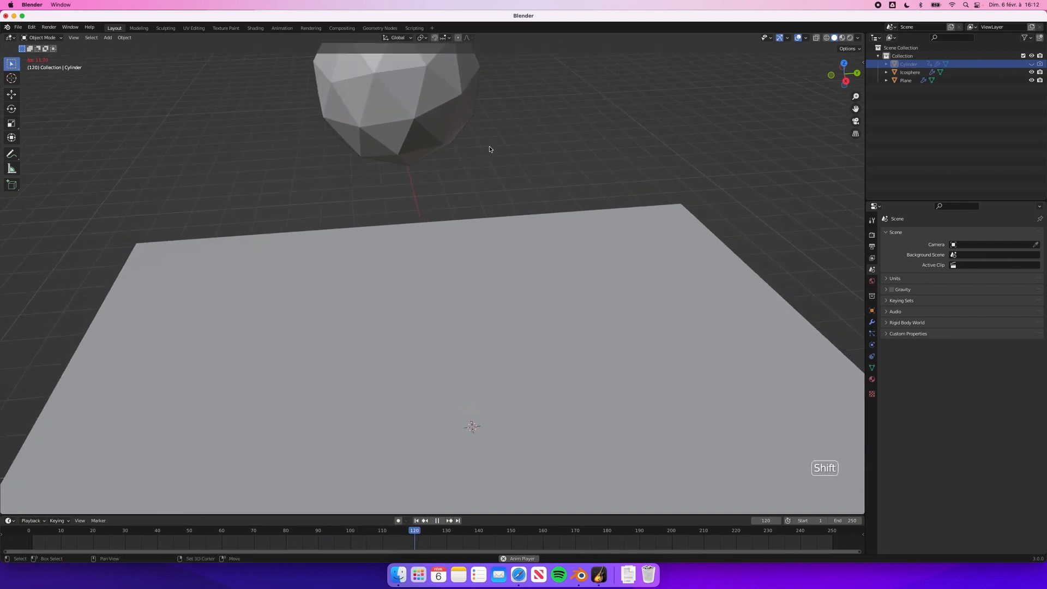
pyautogui.keyDown('shift'); pyautogui.scroll(5, 490, 149); pyautogui.keyUp('shift')
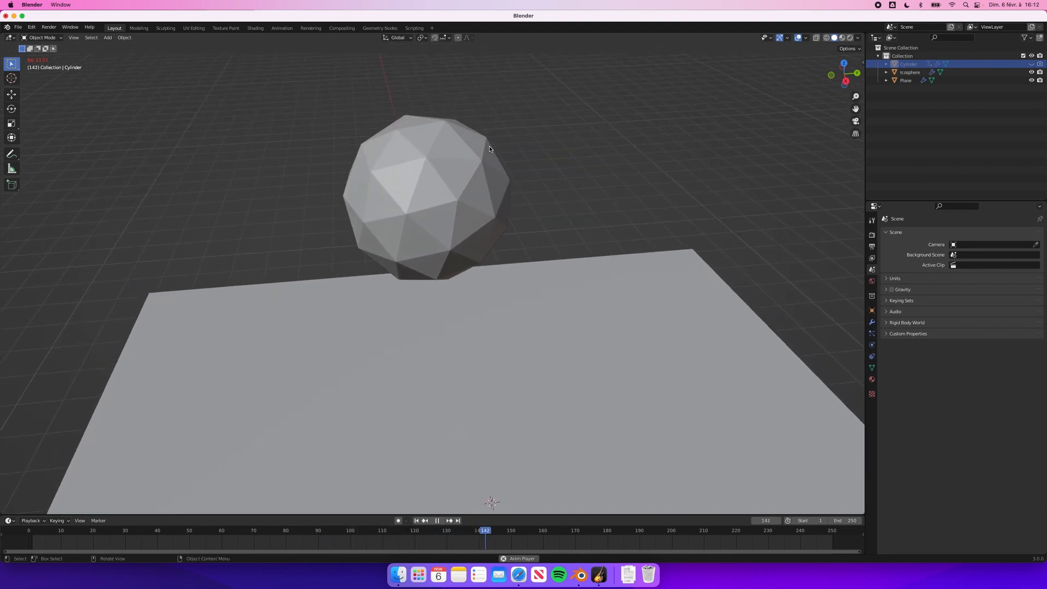
pyautogui.scroll(-5, 490, 149)
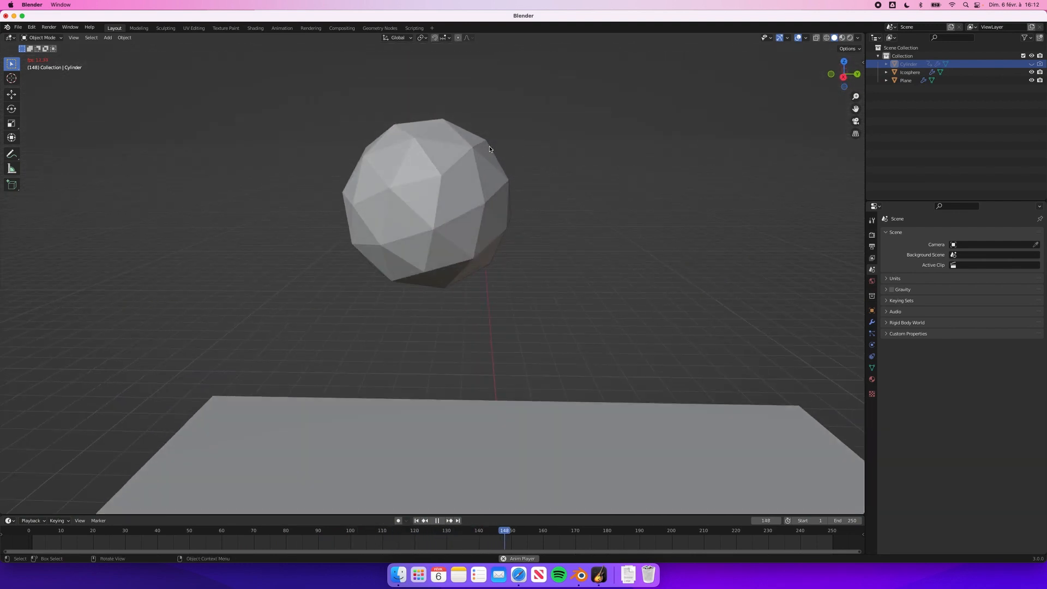
pyautogui.click(417, 521)
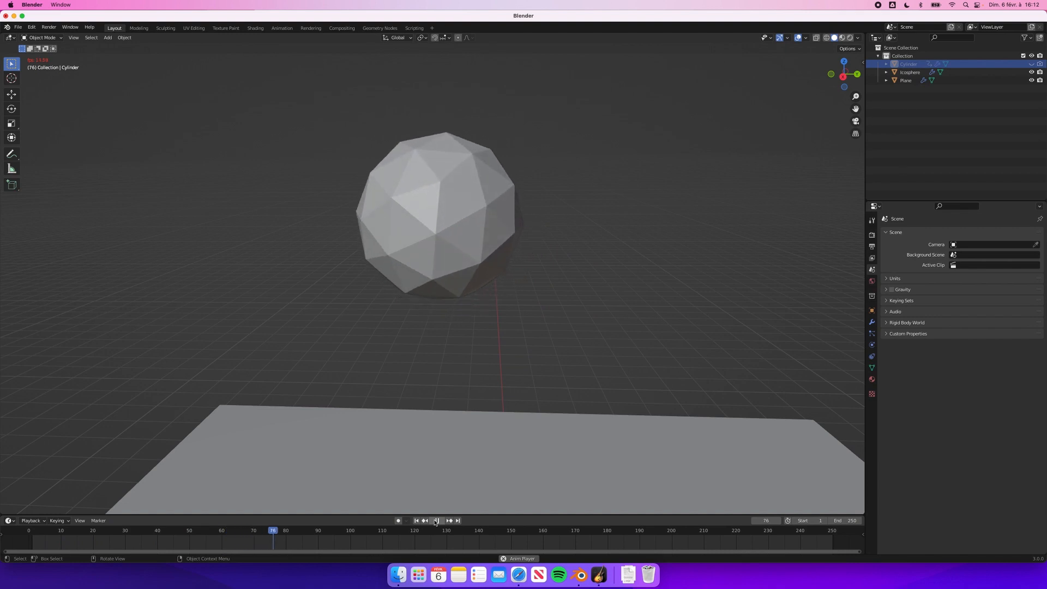
pyautogui.press('space')
pyautogui.click(416, 521)
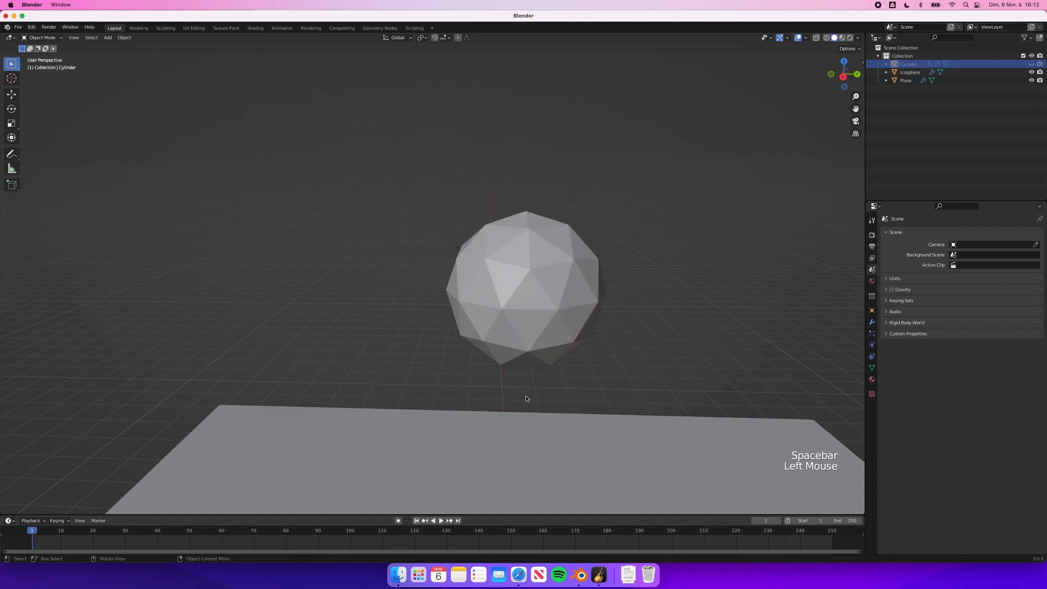
# Turn the scene's gravity back on and expand the cache settings of the icosphere's soft body
pyautogui.click(891, 289)
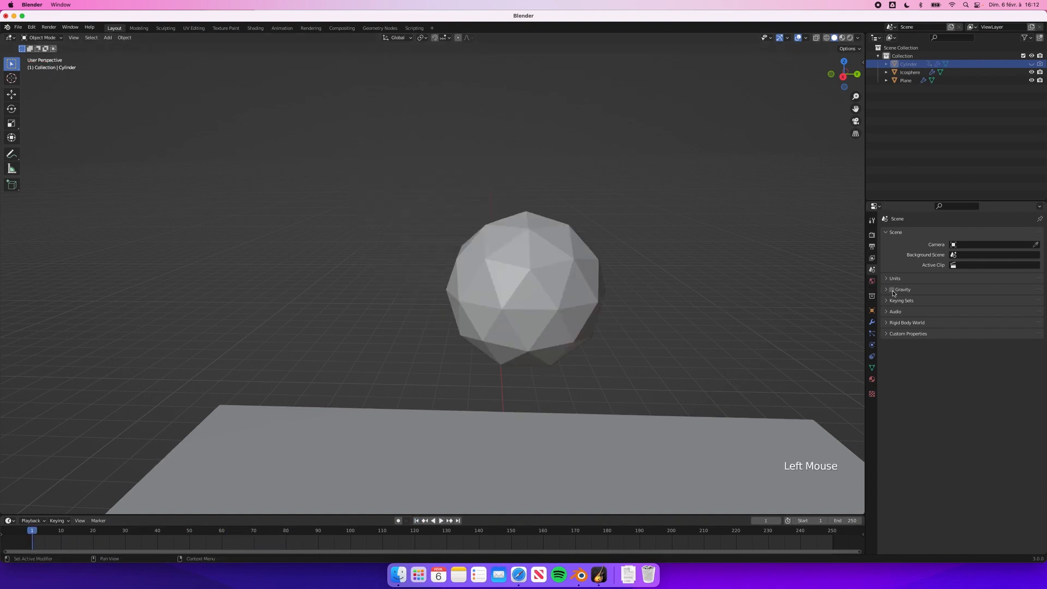
pyautogui.click(872, 346)
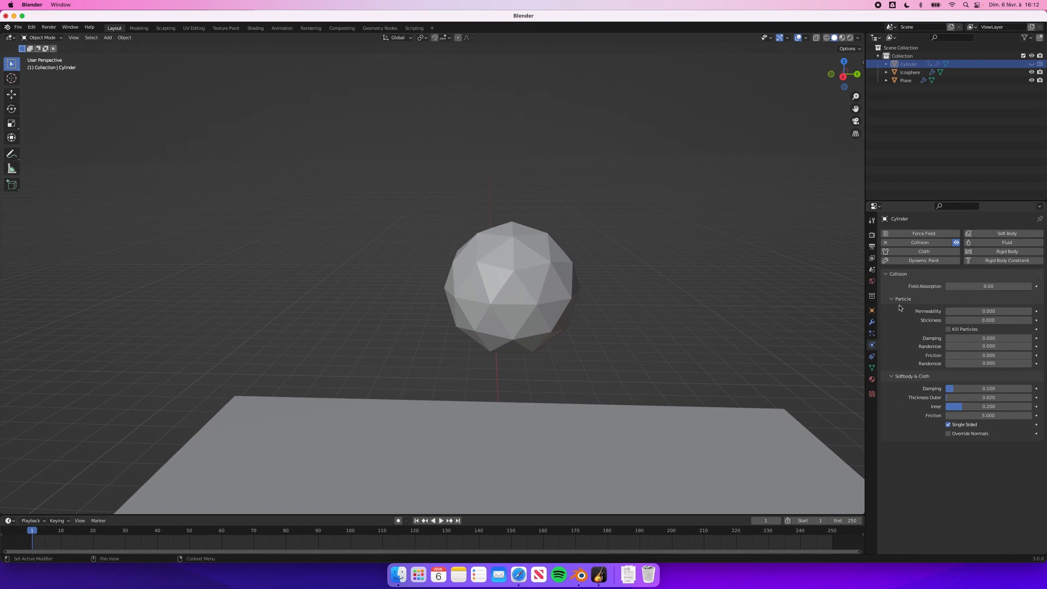
pyautogui.click(553, 291)
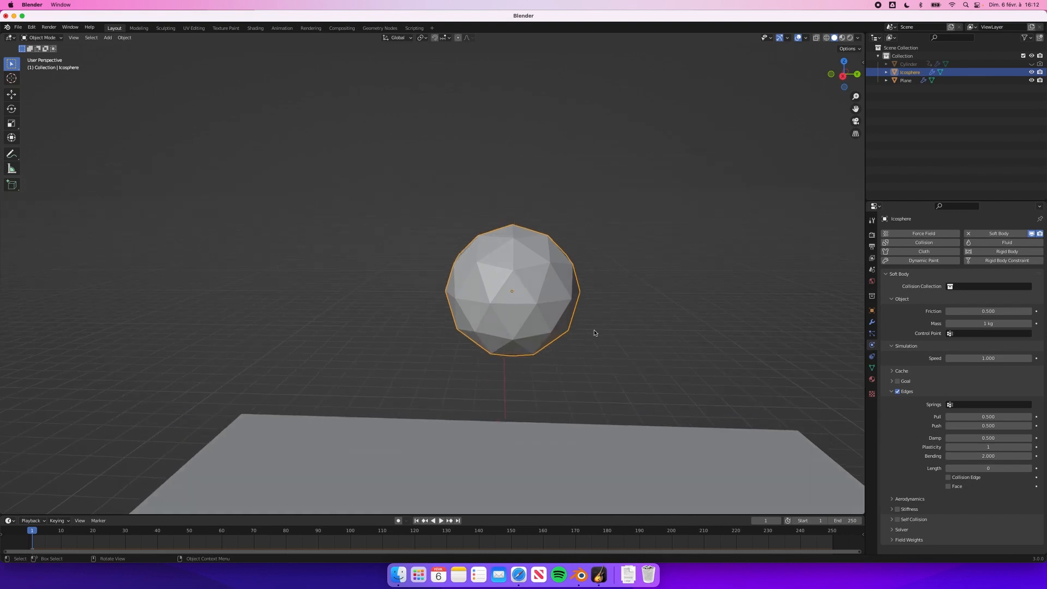
pyautogui.keyDown('shift'); pyautogui.scroll(-5, 595, 333); pyautogui.keyUp('shift')
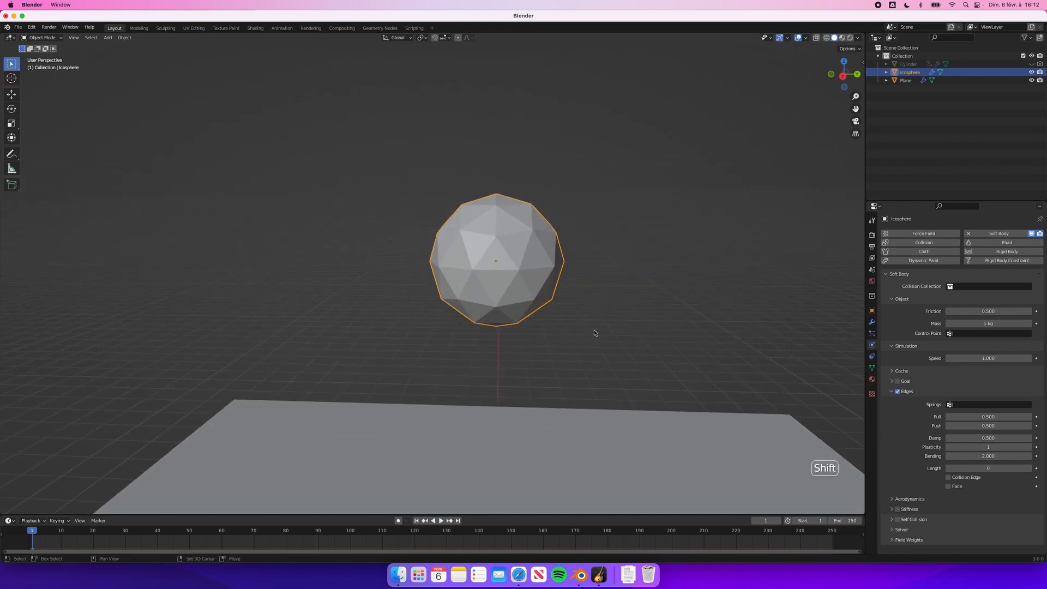
pyautogui.click(893, 371)
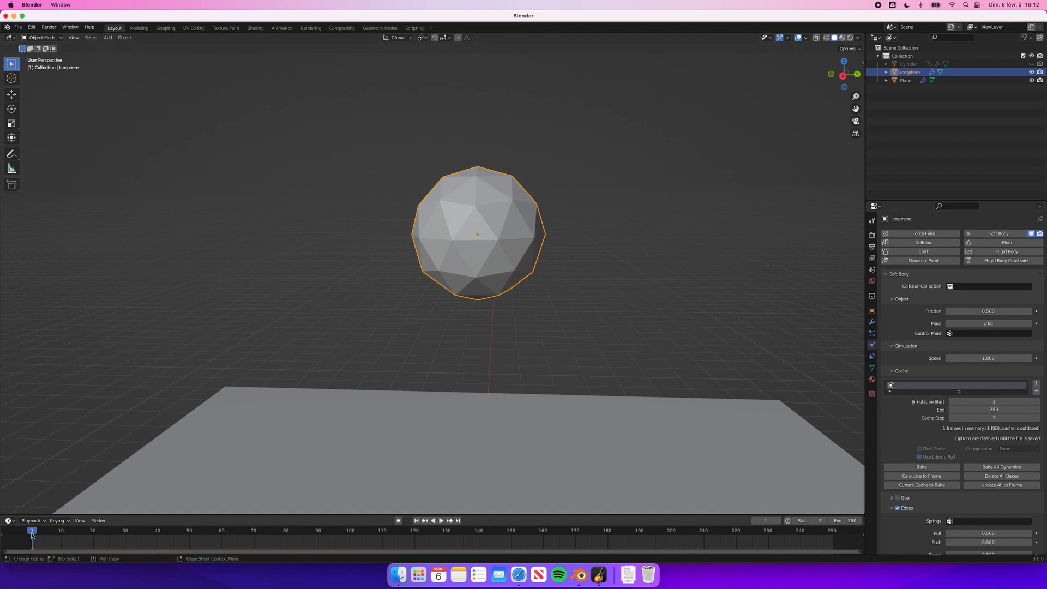
# Scrub the timeline from frame 1 to frame 80 and examine the icosphere above the plane
pyautogui.moveTo(31, 534); pyautogui.dragTo(214, 548)
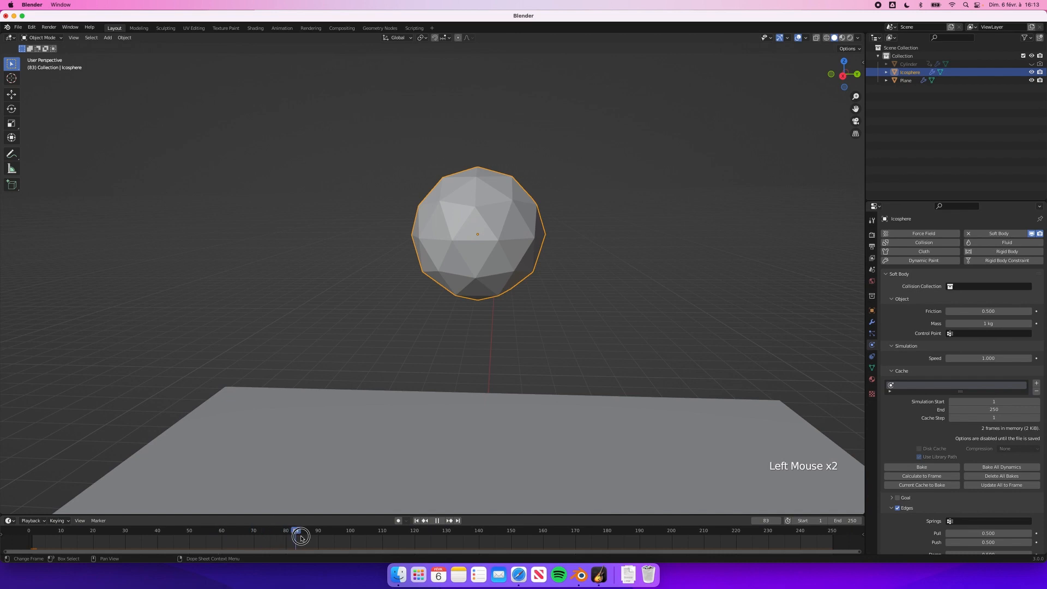
pyautogui.keyDown('shift'); pyautogui.scroll(-5, 501, 390); pyautogui.keyUp('shift')
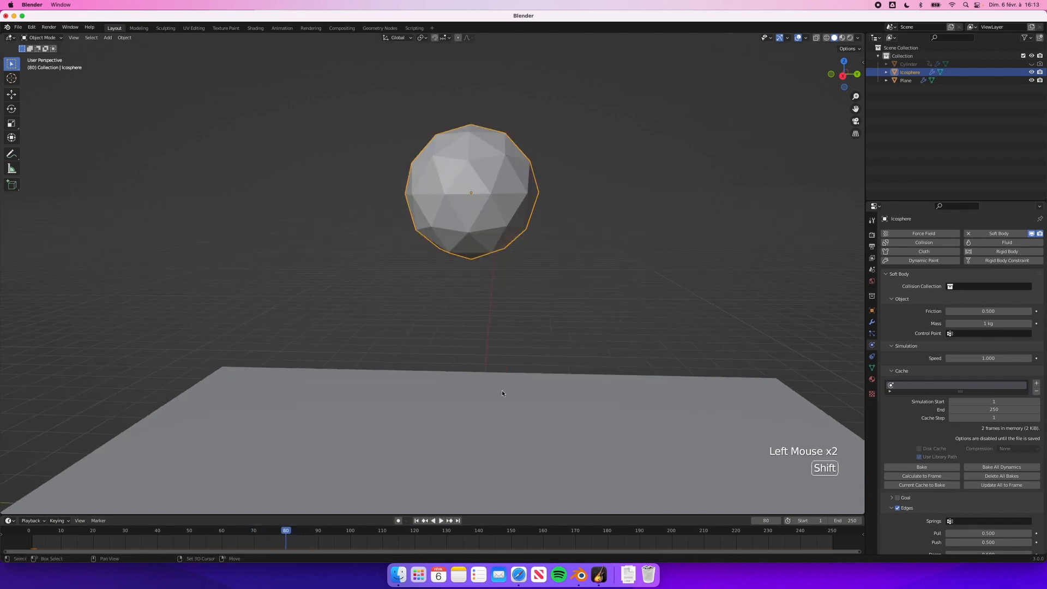
pyautogui.keyDown('ctrl'); pyautogui.scroll(-5, 502, 391); pyautogui.keyUp('ctrl')
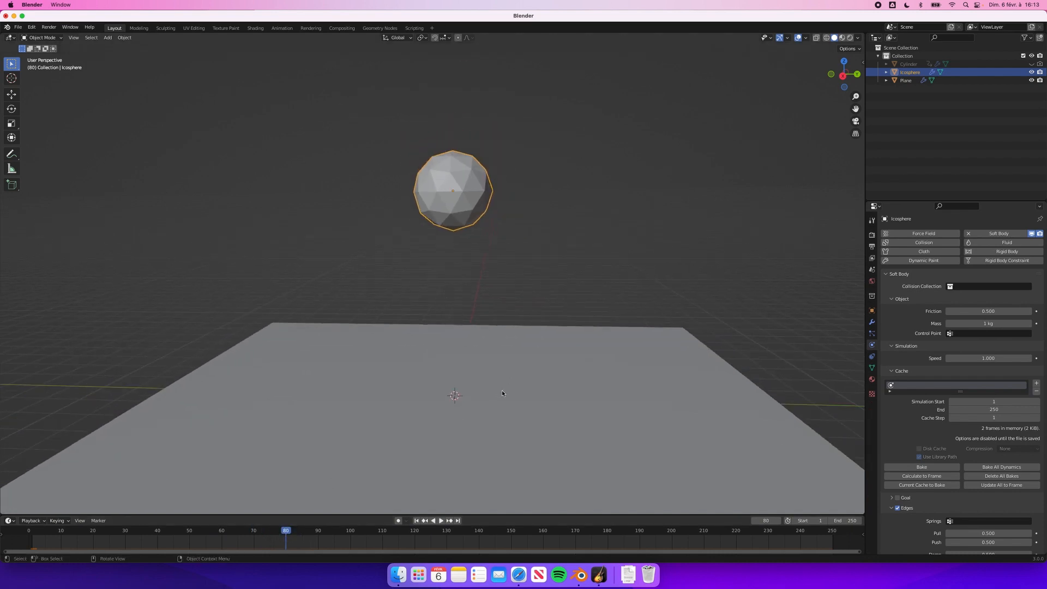
pyautogui.scroll(5, 501, 391)
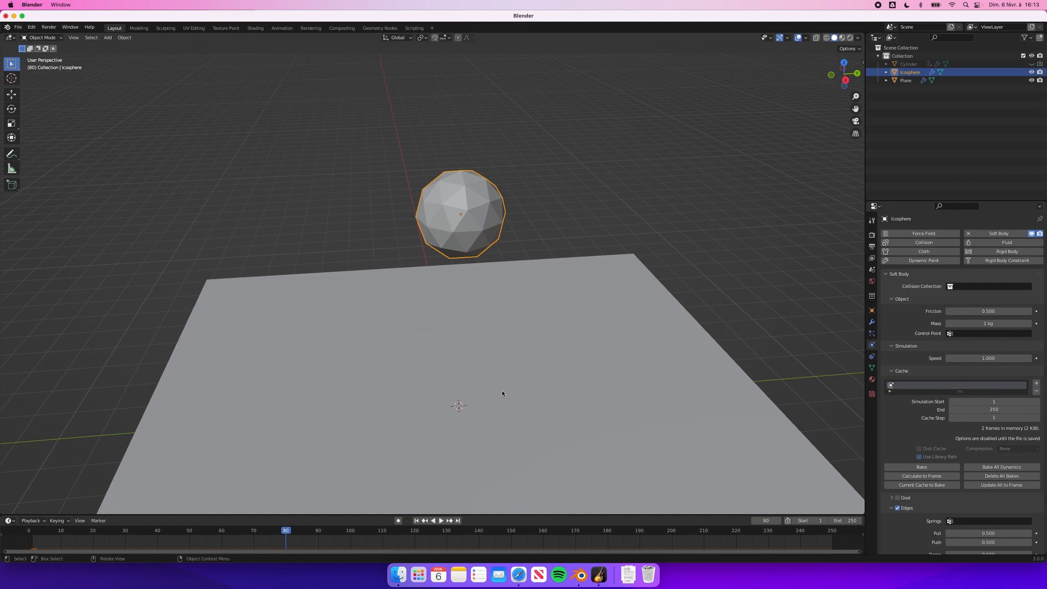